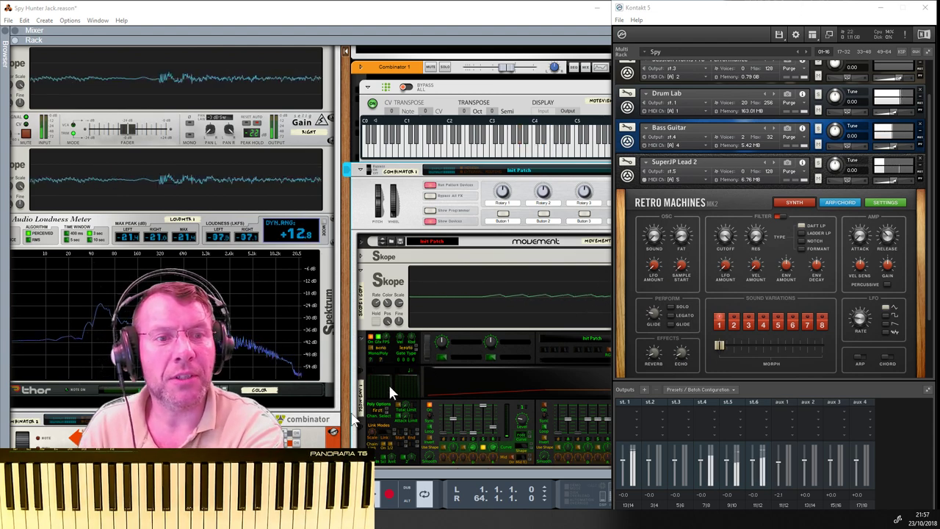
Step: Open the loopMIDI port manager and move its window over the empty rack area
click(898, 518)
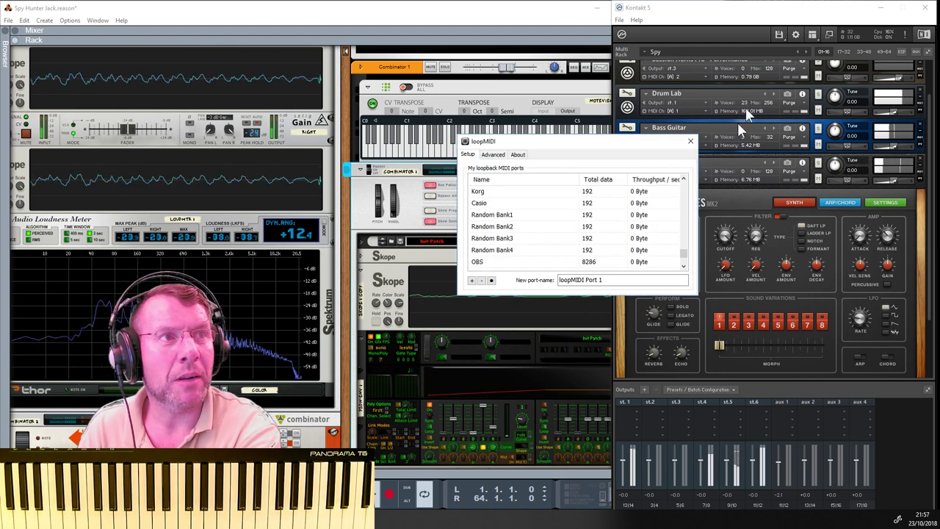
drag(560, 147, 553, 128)
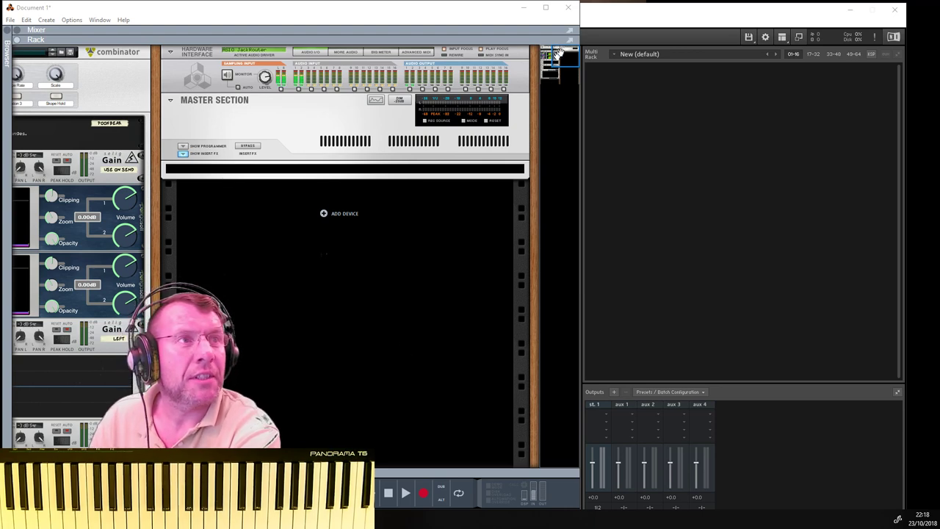
mouse_move(570, 58)
mouse_down()
mouse_move(524, 58)
mouse_move(518, 84)
mouse_move(549, 57)
mouse_move(573, 59)
mouse_up()
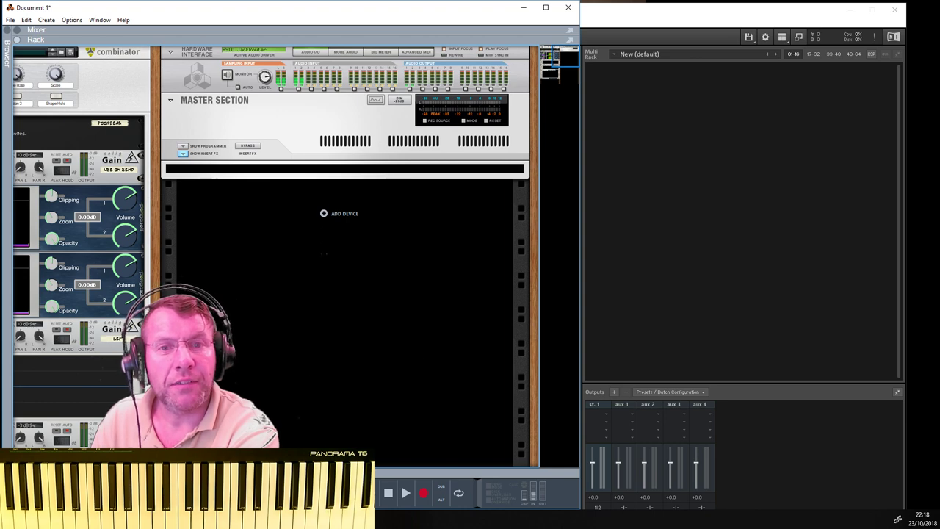
drag(501, 204, 350, 200)
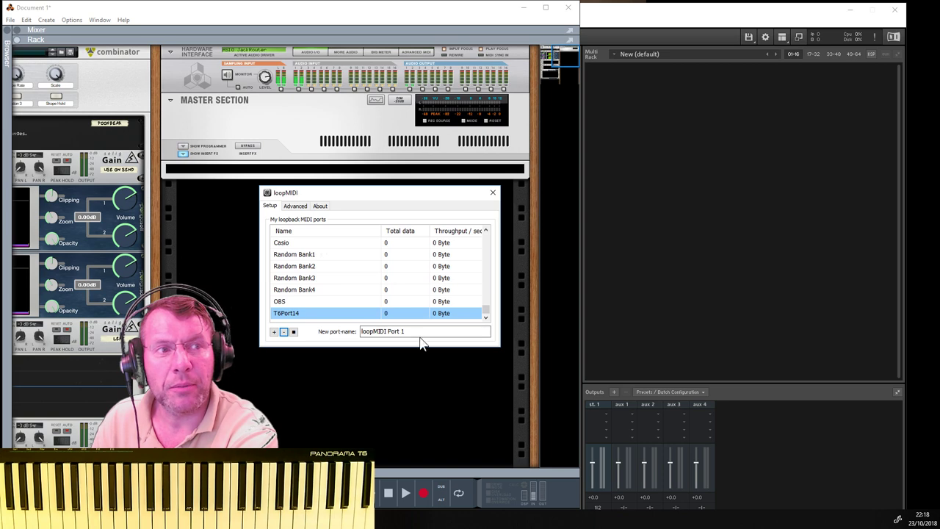
Step: Create a loopback MIDI port named Kontakt in loopMIDI and select it in the port list
drag(418, 330, 324, 330)
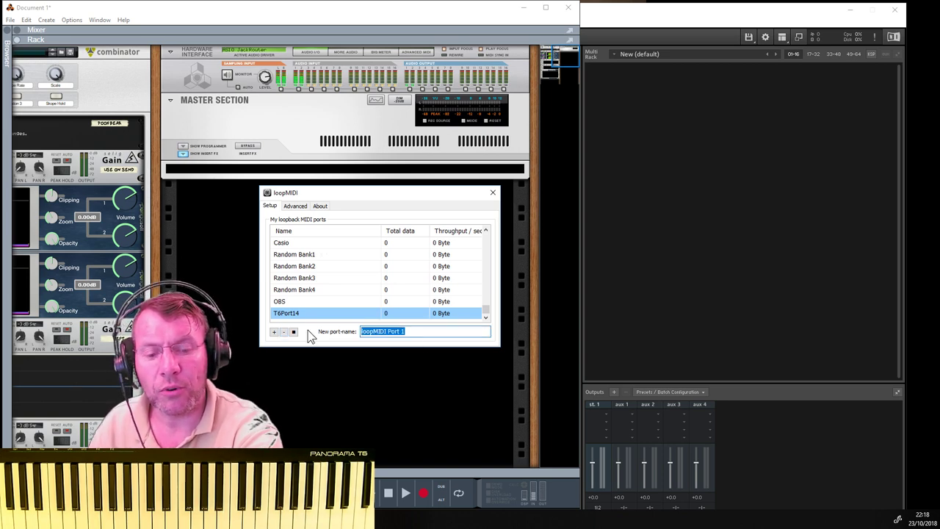
text(Kontakt)
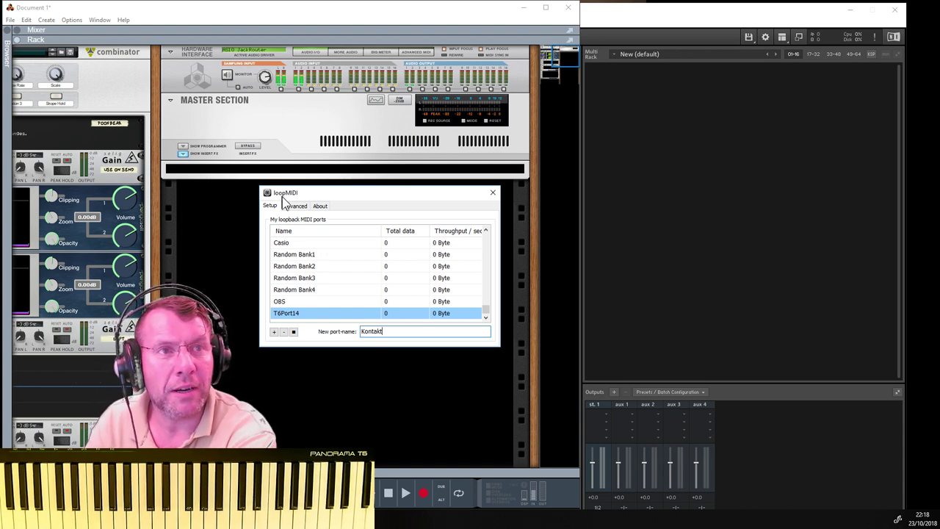
click(274, 331)
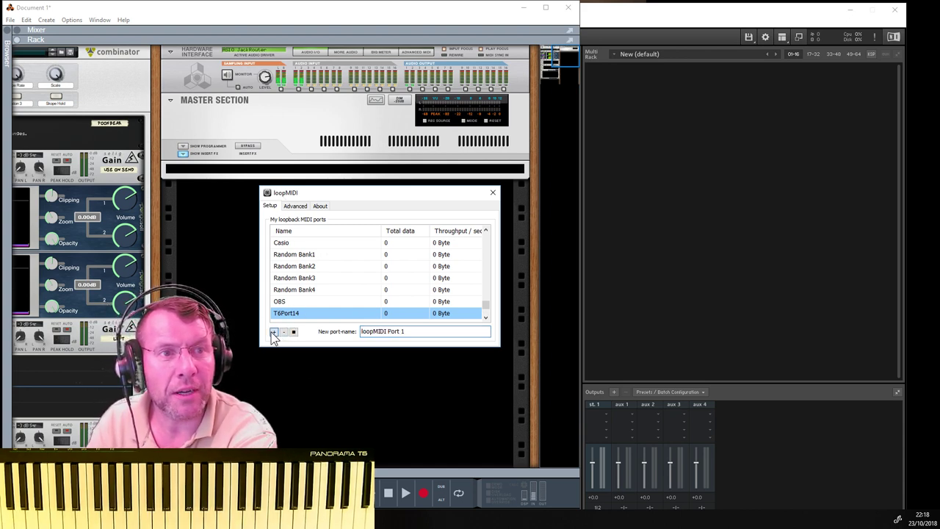
click(486, 313)
scroll(468, 317, down, 1)
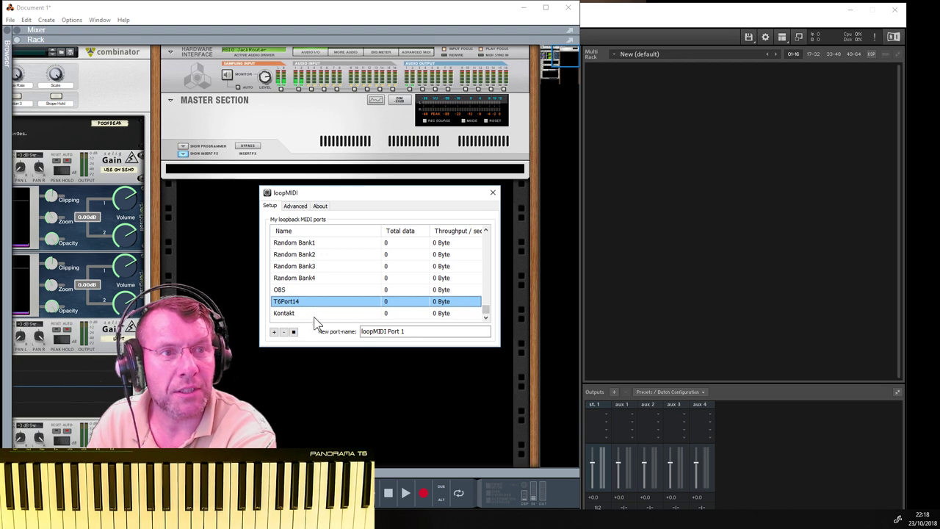
click(349, 314)
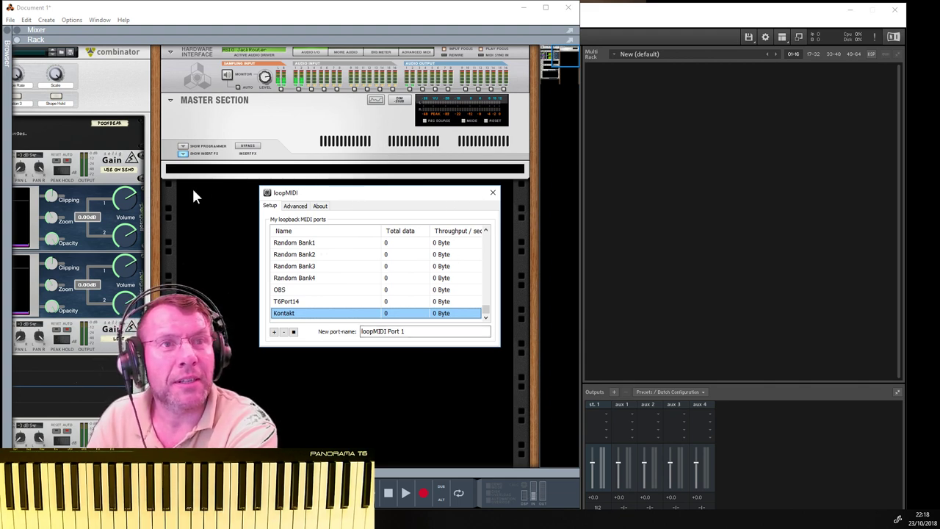
Step: Add an External MIDI Instrument to the empty Reason rack and set its MIDI output to MME Kontakt
click(215, 199)
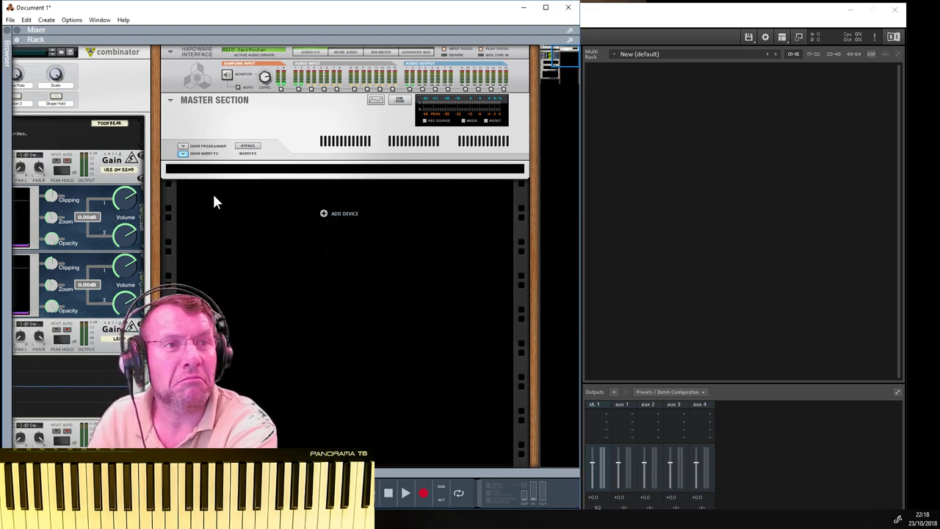
right_click(322, 214)
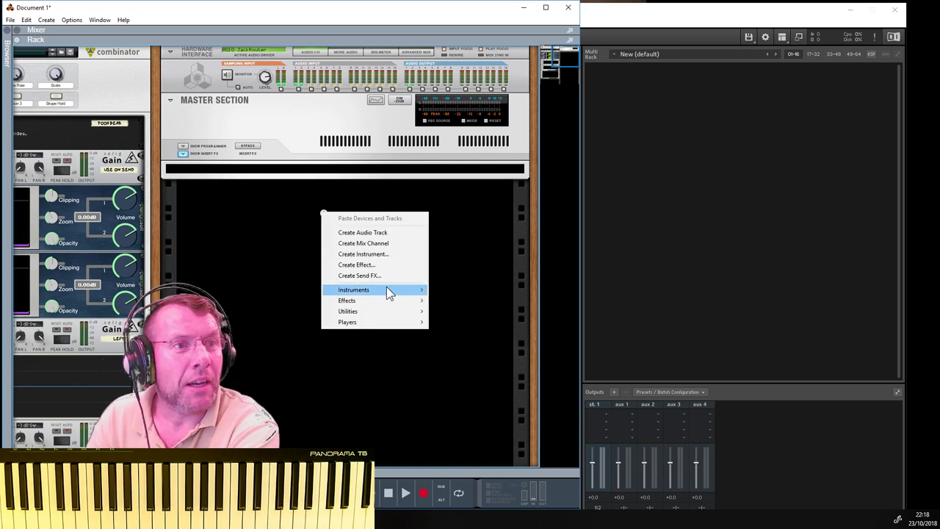
mouse_move(386, 287)
mouse_move(476, 88)
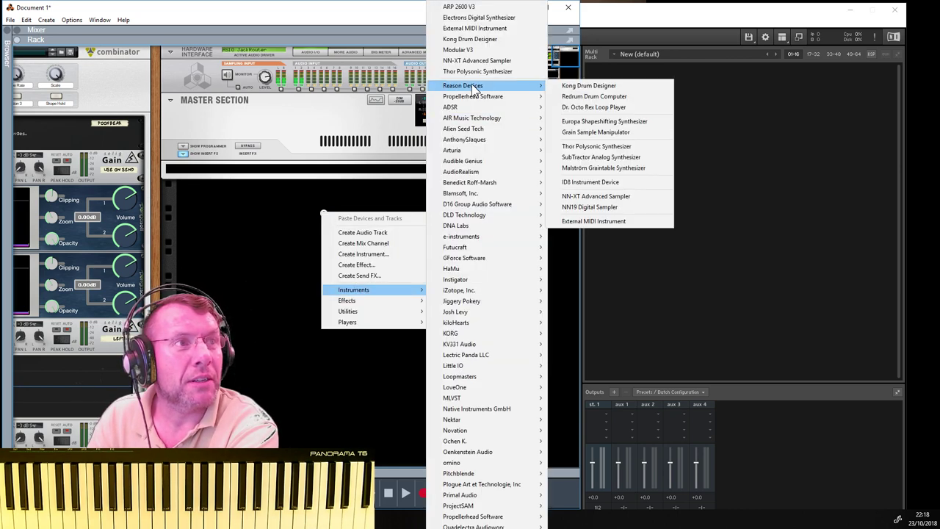
click(616, 225)
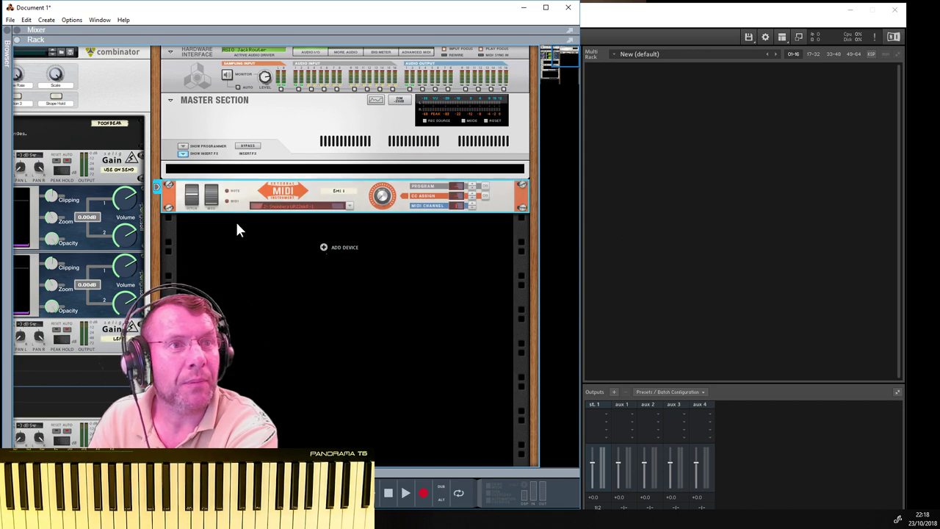
click(349, 206)
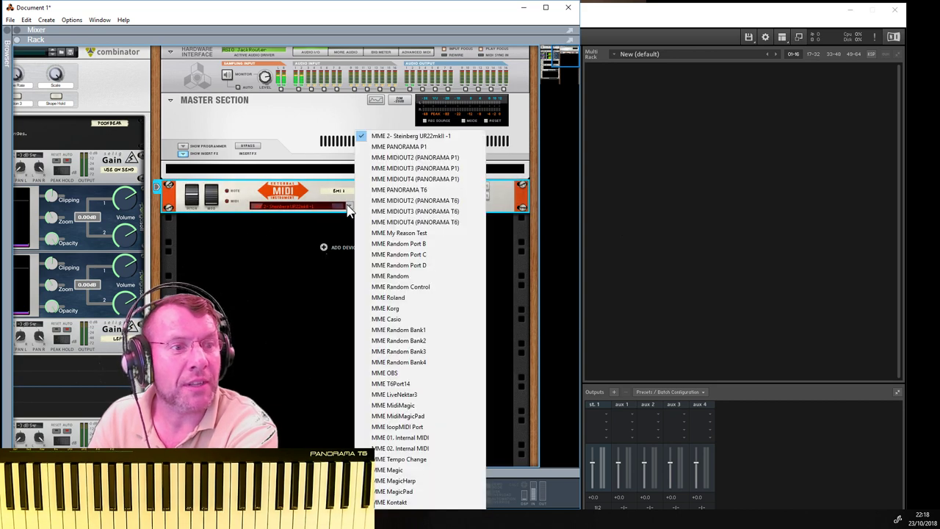
click(392, 502)
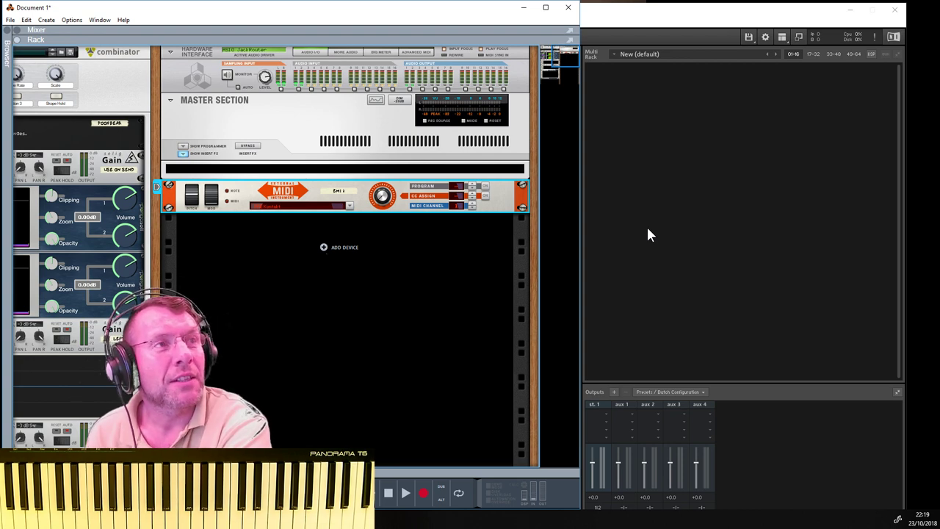
Step: Check the status of the Kontakt port among the MIDI input devices in Kontakt's options
click(765, 37)
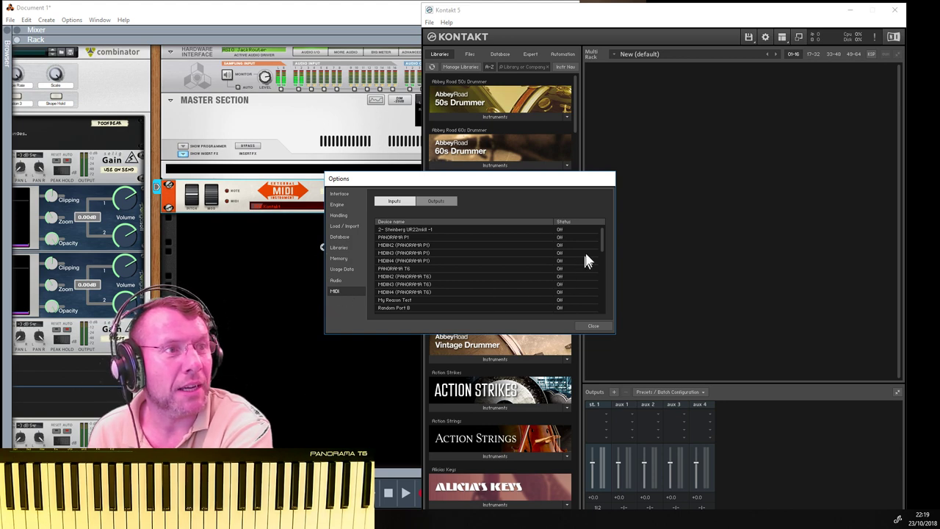
scroll(601, 237, down, 3)
scroll(606, 254, down, 5)
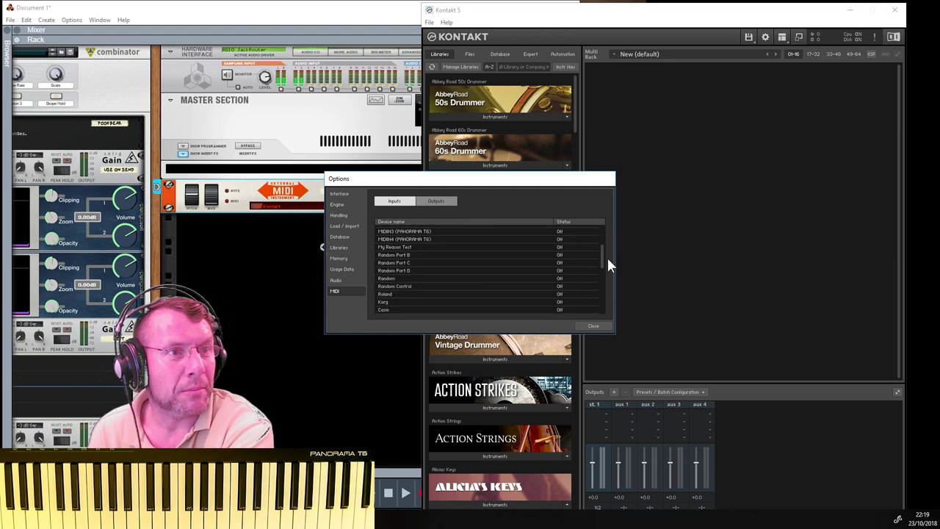
scroll(611, 286, down, 6)
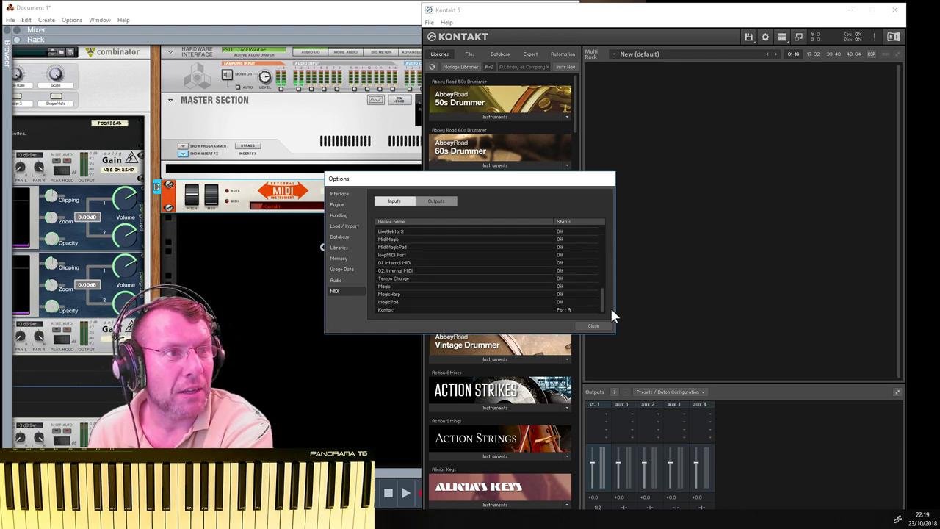
click(504, 312)
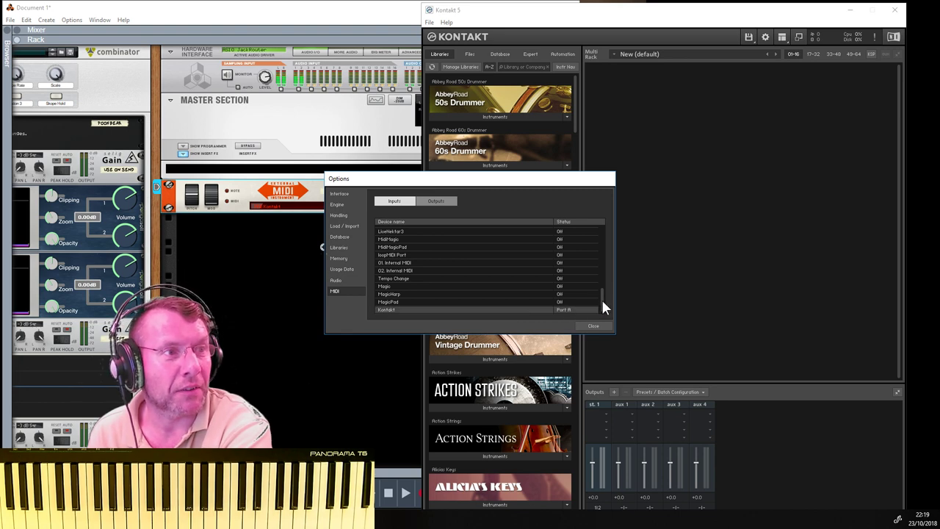
mouse_move(602, 300)
mouse_down()
mouse_move(606, 222)
mouse_move(609, 311)
mouse_move(601, 317)
mouse_up()
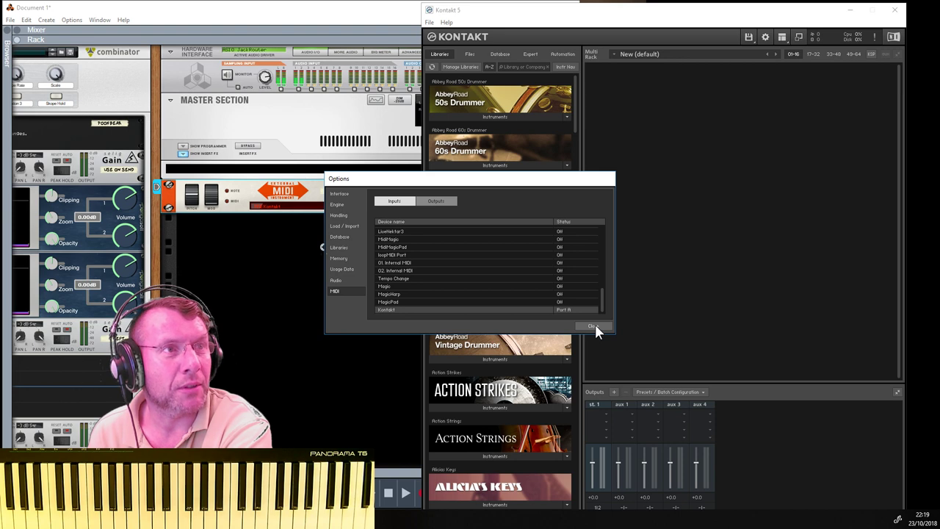
click(593, 326)
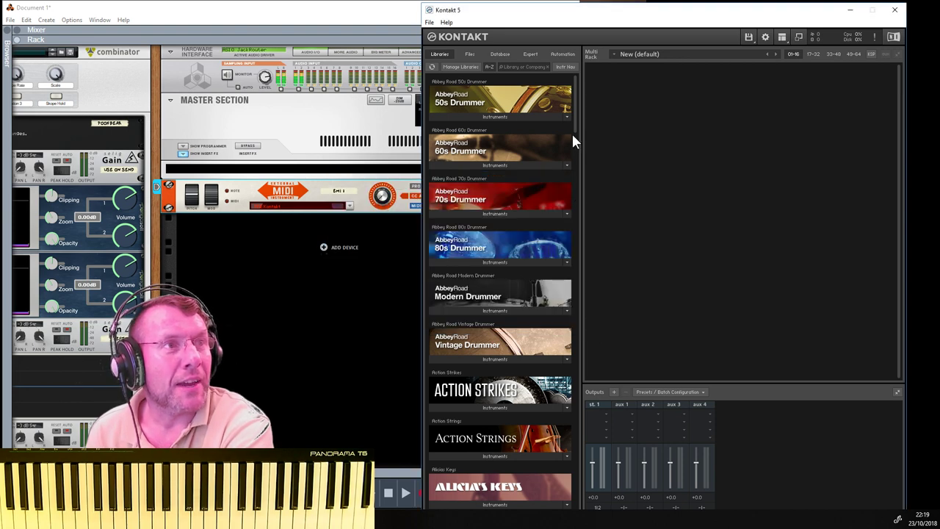
Step: Load the Alicias Keys instrument into Kontakt's multi rack and select the External MIDI Instrument in Reason
scroll(538, 270, down, 4)
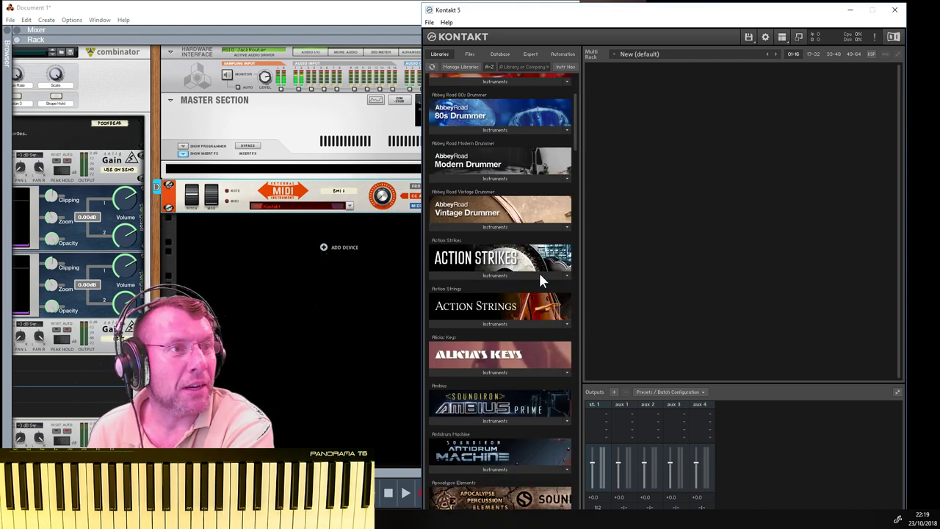
scroll(539, 280, down, 3)
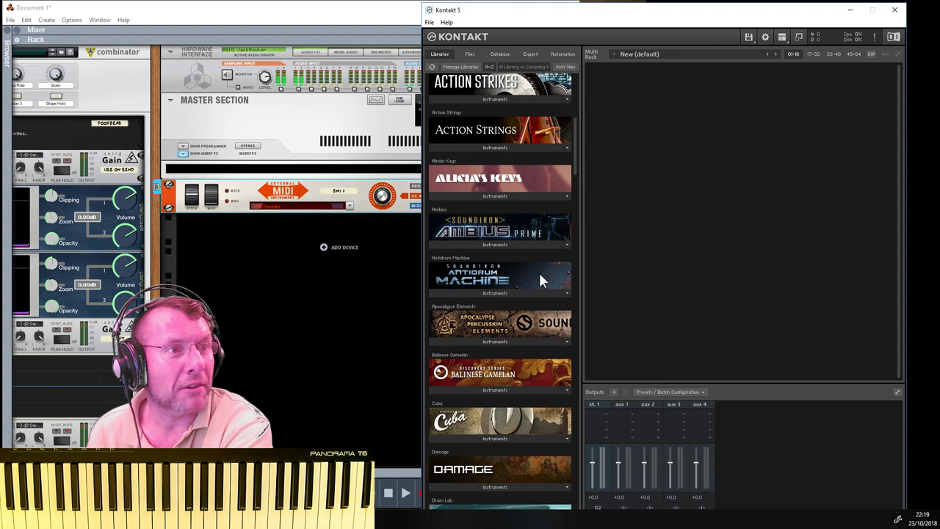
click(489, 195)
drag(459, 207, 692, 136)
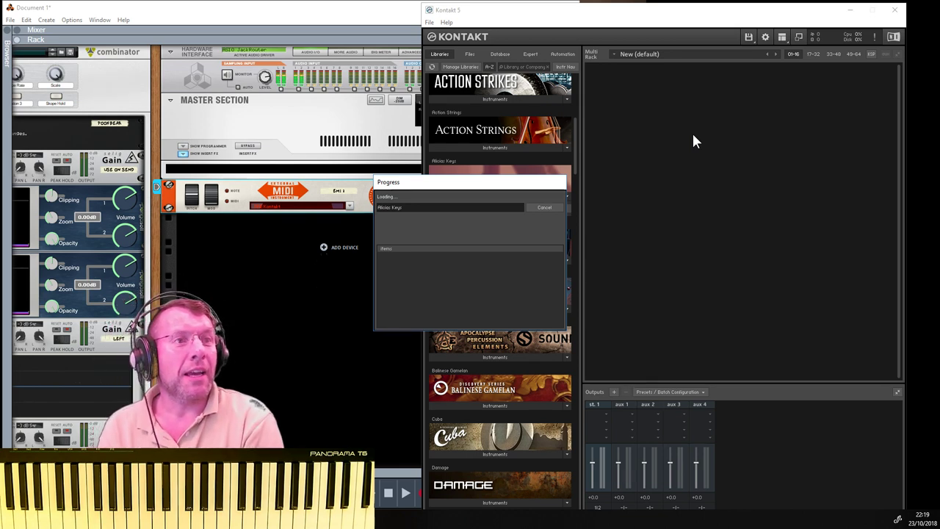
click(250, 194)
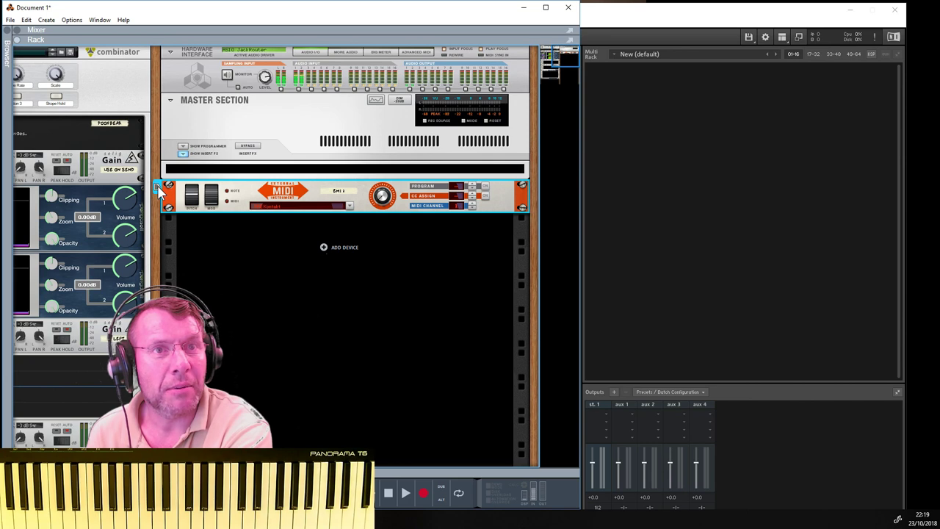
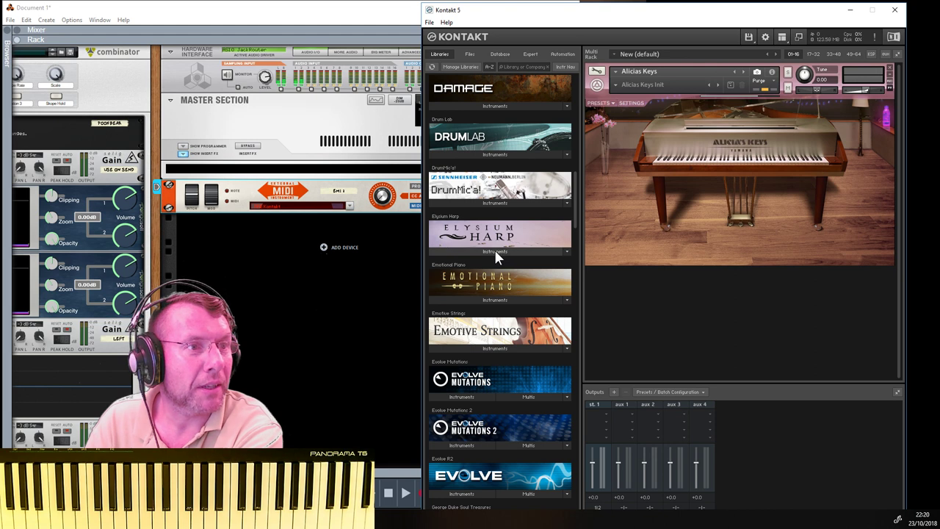
Step: Load Elysium Harp 1 - Main.nki into Kontakt's multi rack below the piano
click(494, 250)
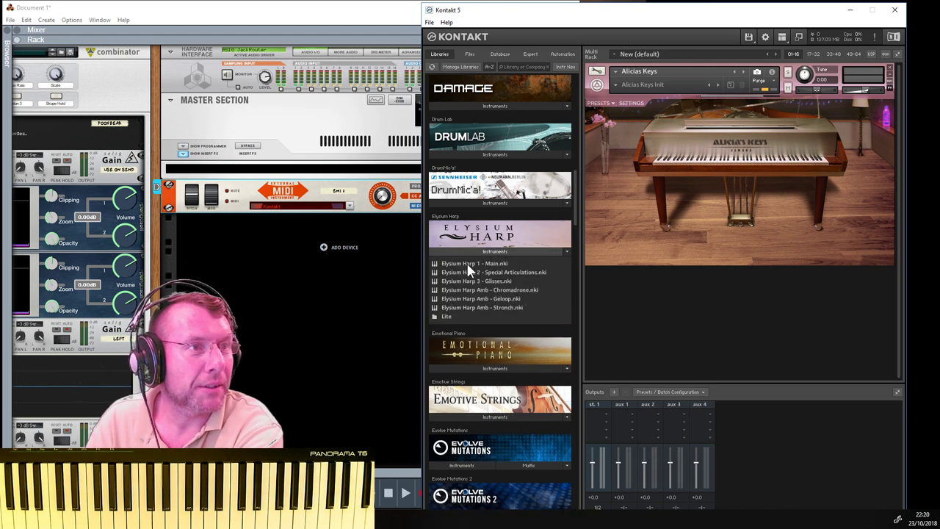
drag(465, 262, 707, 303)
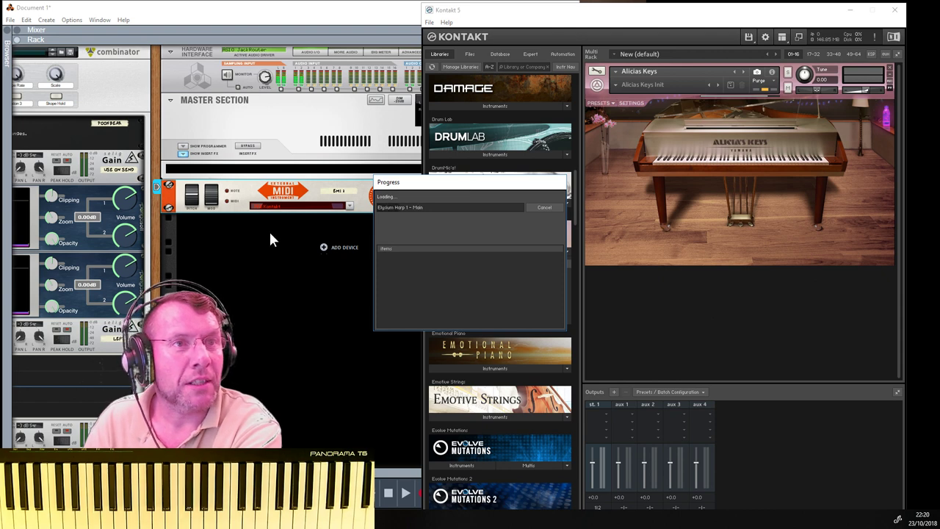
Step: Duplicate the External MIDI Instrument in Reason and set the copy's MIDI channel to 2
click(309, 202)
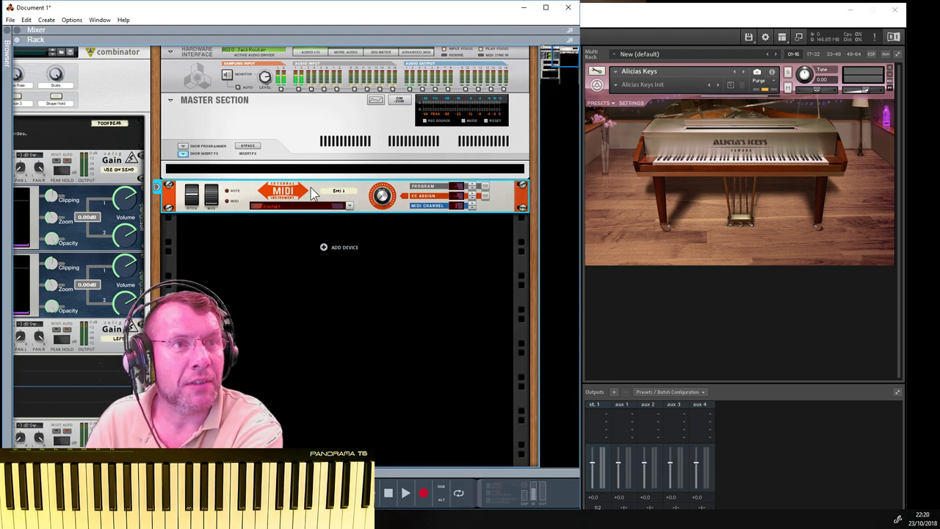
key(ctrl+d)
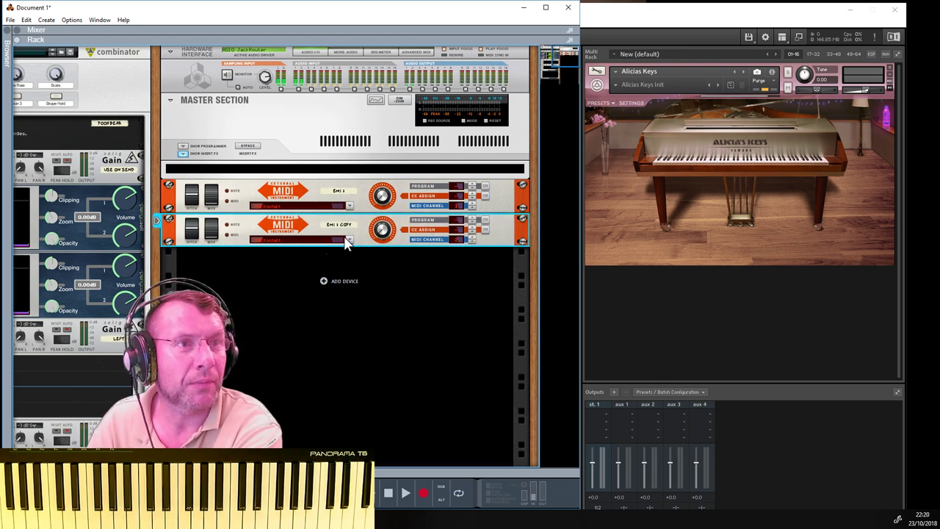
click(472, 237)
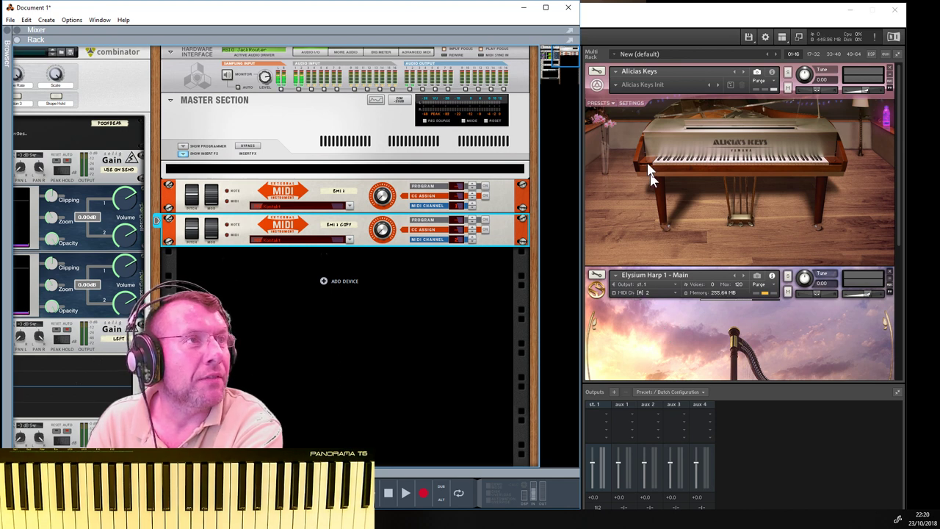
Step: Show the output and MIDI channel details of Alicias Keys in Kontakt, and select the first External MIDI Instrument in Reason
click(772, 72)
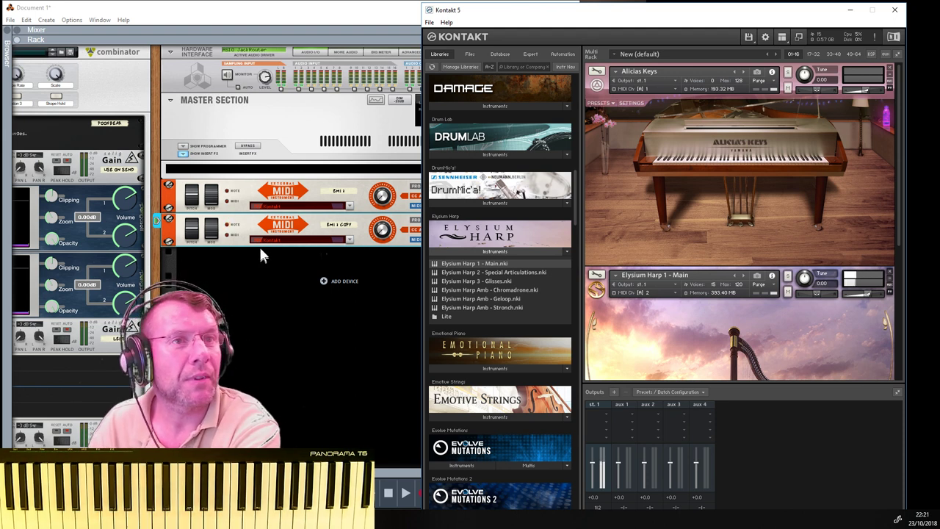
click(251, 197)
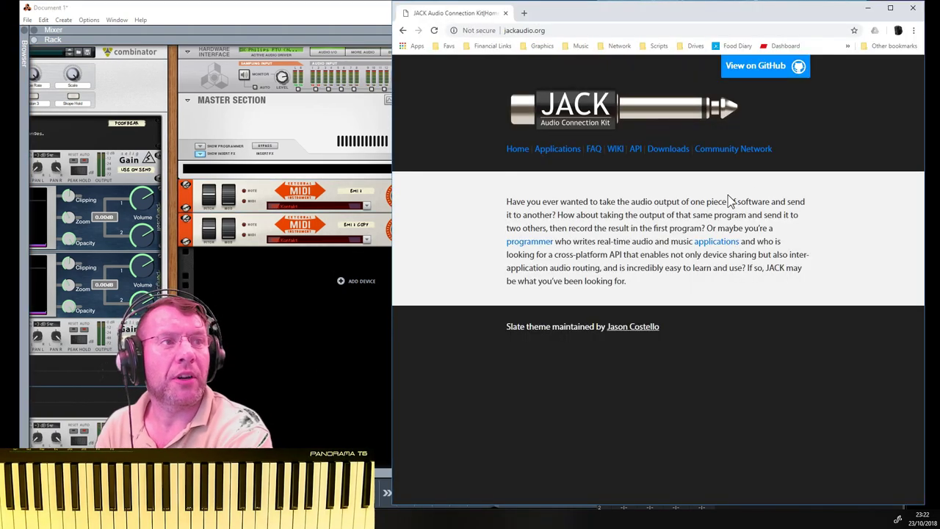
Step: Open the Downloads page of the JACK website in the browser and look through the available installers
click(670, 150)
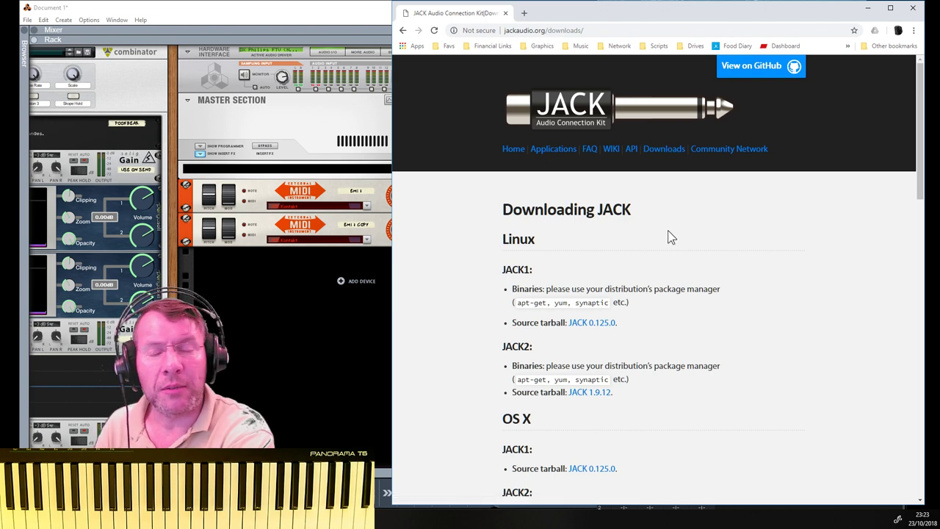
scroll(752, 266, down, 2)
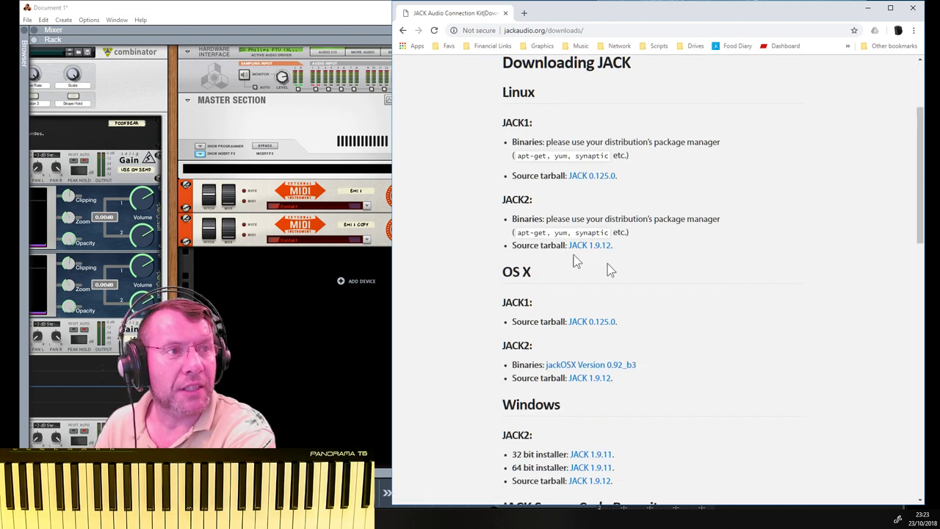
Step: Look over the Windows installers on the JACK Downloads page and open the site's FAQ page
scroll(722, 332, down, 4)
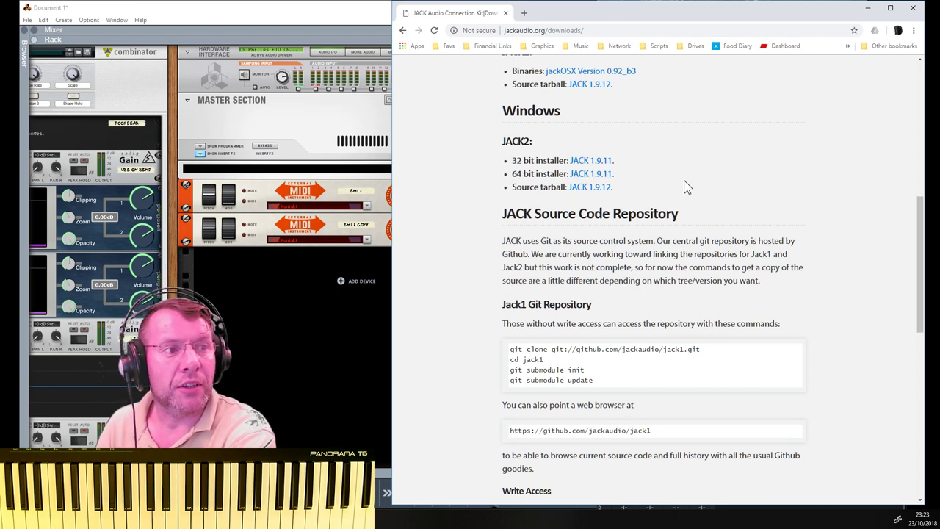
scroll(708, 191, up, 6)
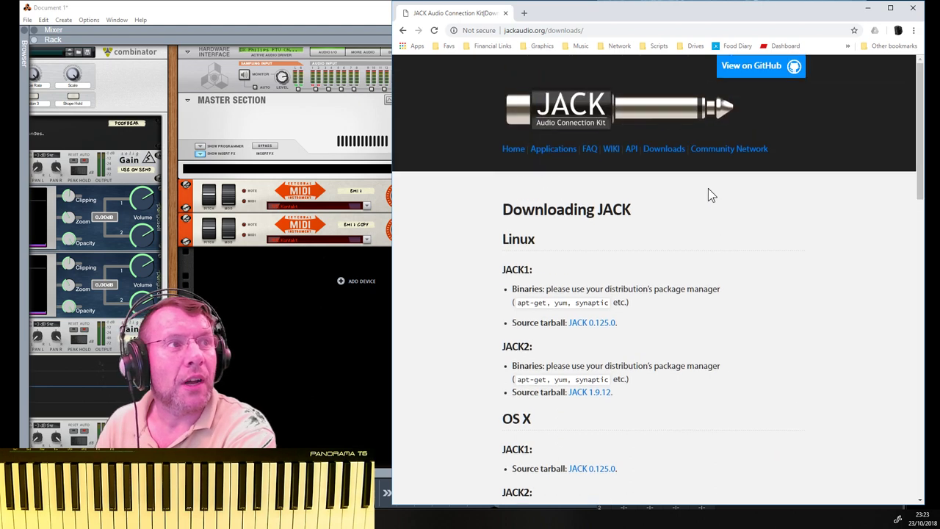
click(591, 152)
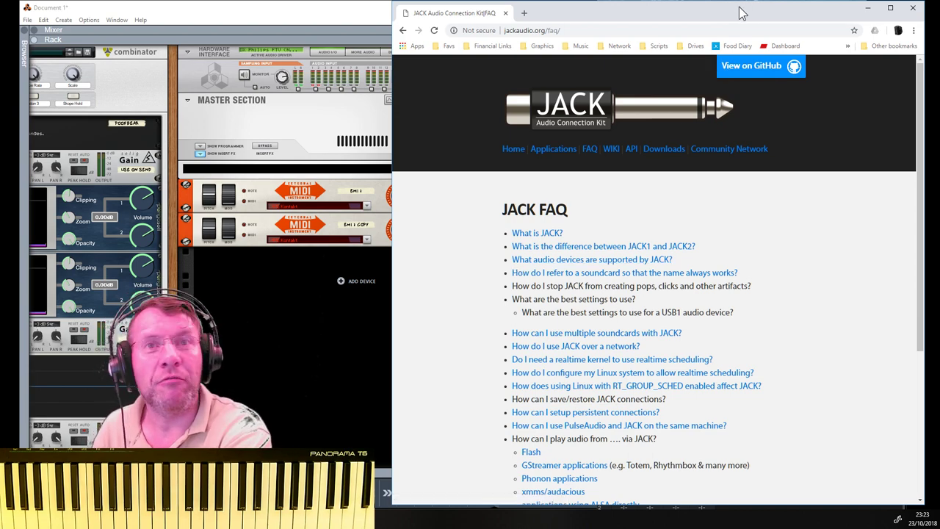
Step: Move the browser out of view and bring the Start Menu Jack shortcuts folder to the front, clear of the other folder window
drag(740, 13, 114, 44)
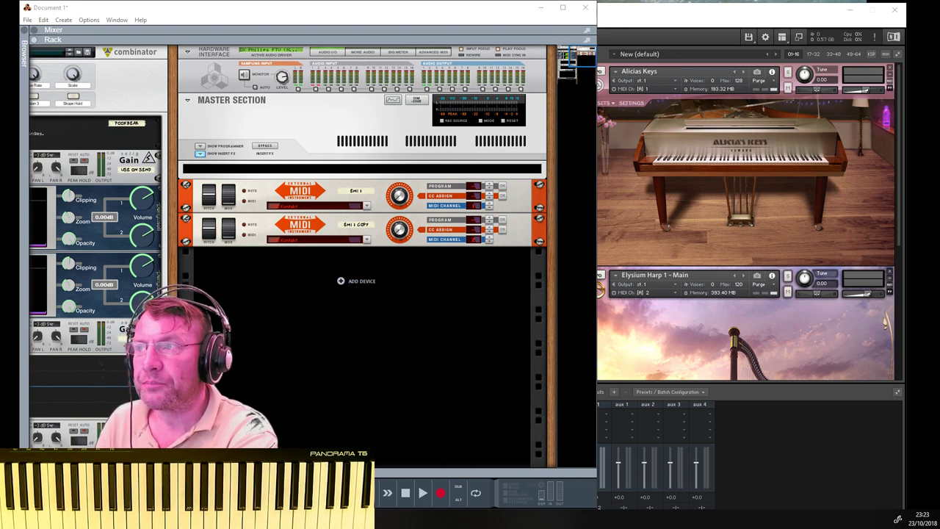
key(alt+Tab)
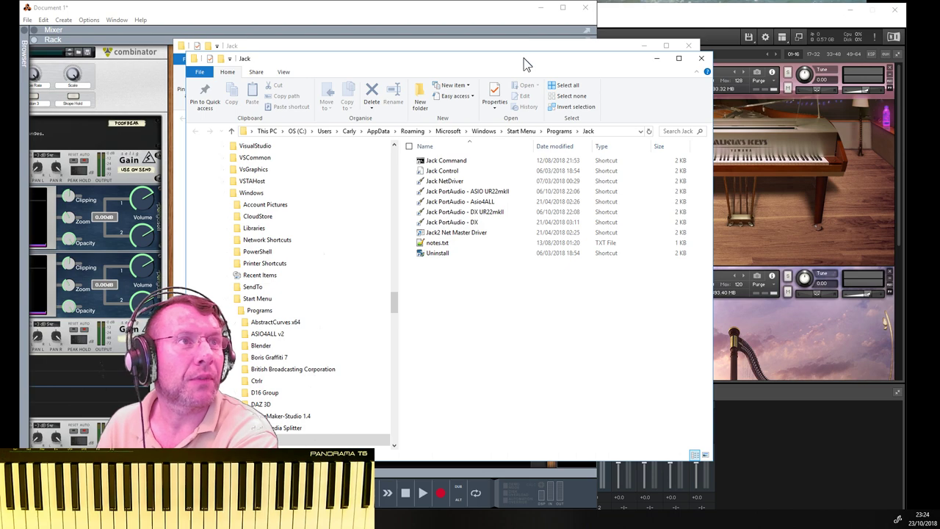
drag(517, 64, 692, 61)
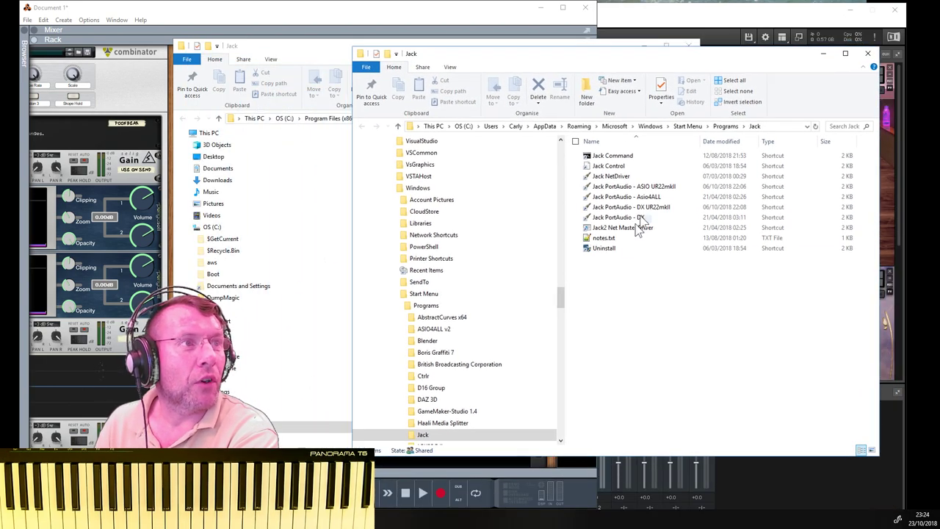
Step: Inspect the target line in the properties of the Jack PortAudio - DX shortcut, and close them without changes
click(621, 188)
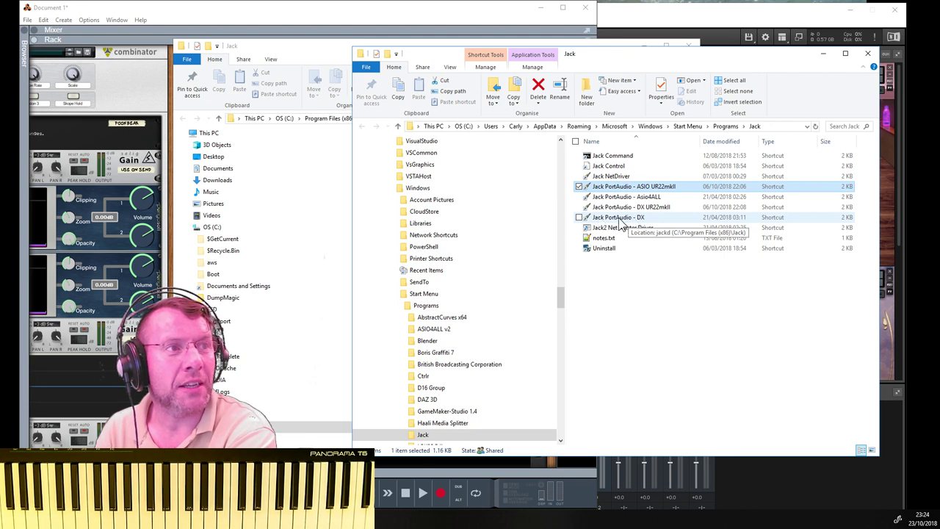
right_click(620, 220)
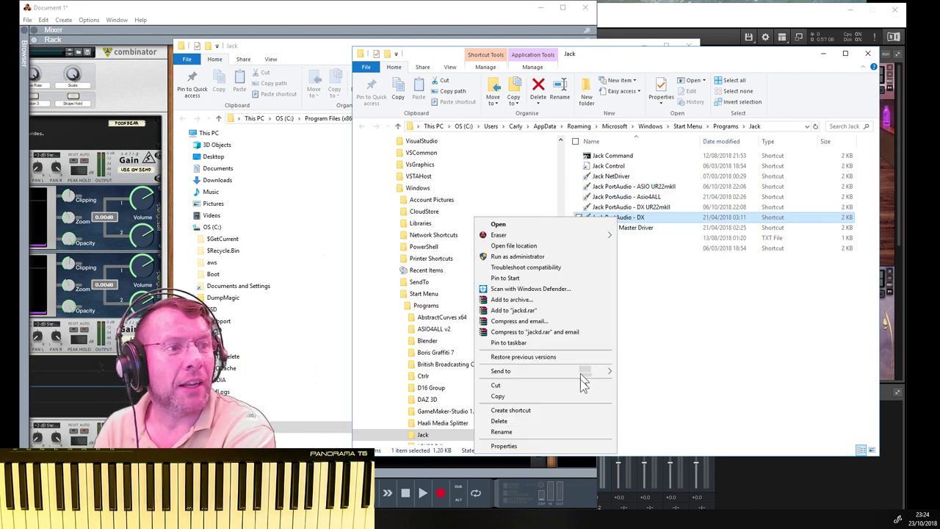
click(566, 446)
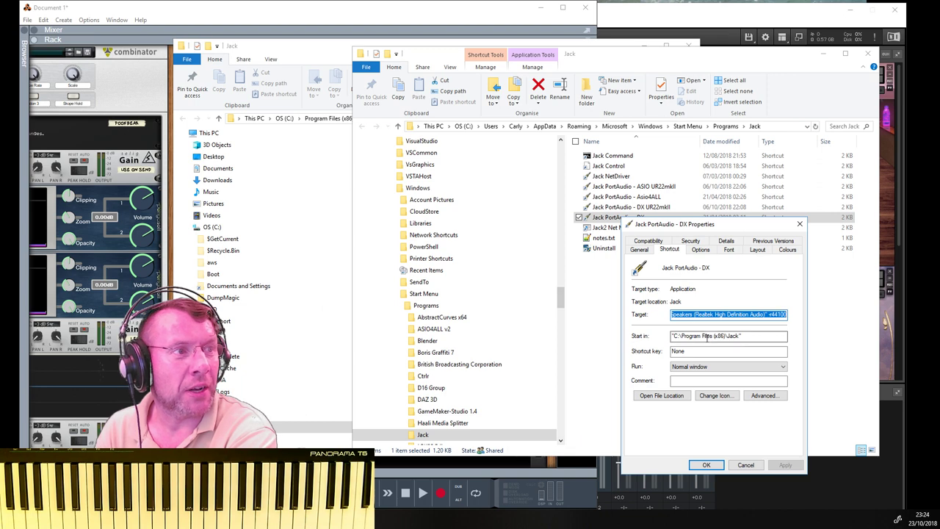
drag(716, 312, 674, 314)
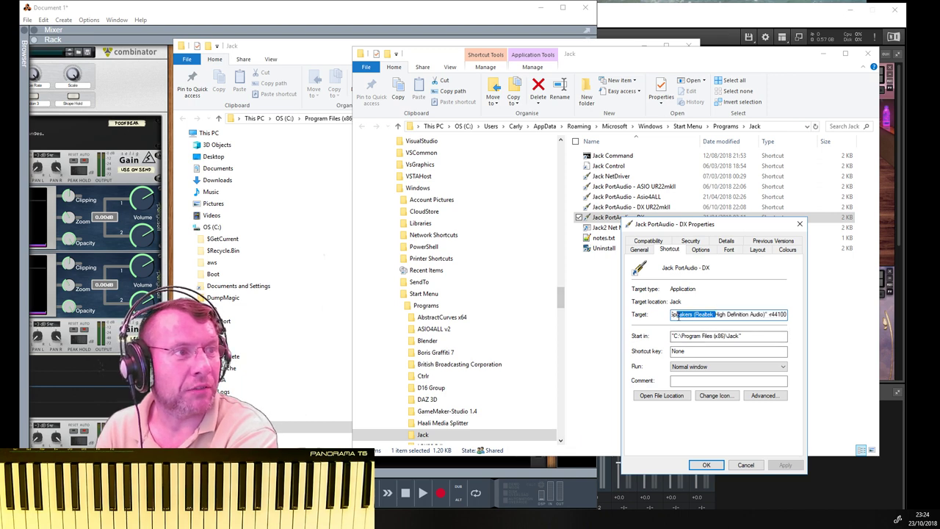
click(746, 465)
Step: Show the properties of the Jack PortAudio - Asio4ALL shortcut and highlight the device name ASIO::ASIO4ALL v2 in its target
click(621, 196)
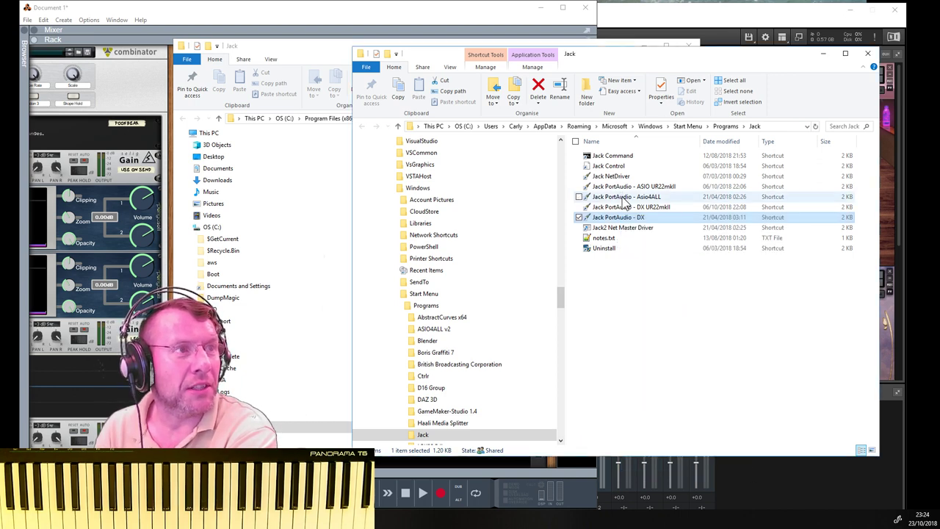
right_click(621, 198)
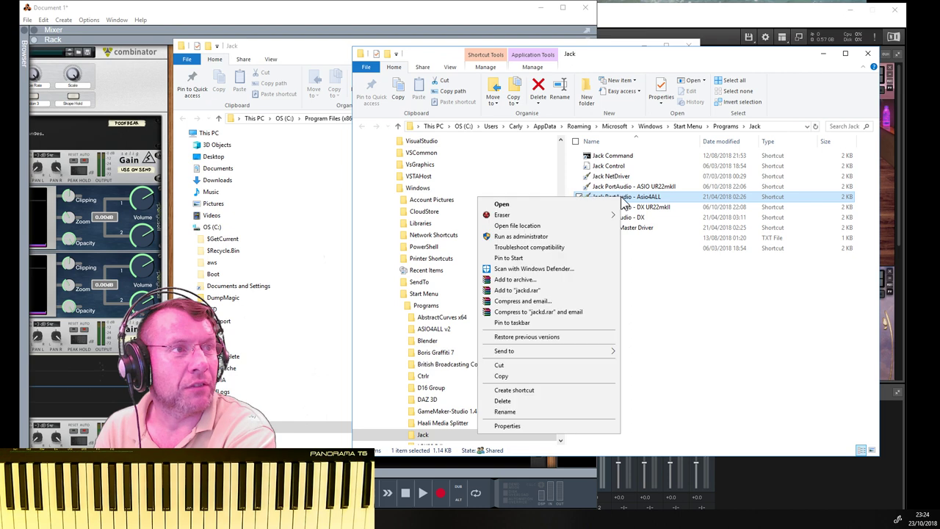
click(563, 426)
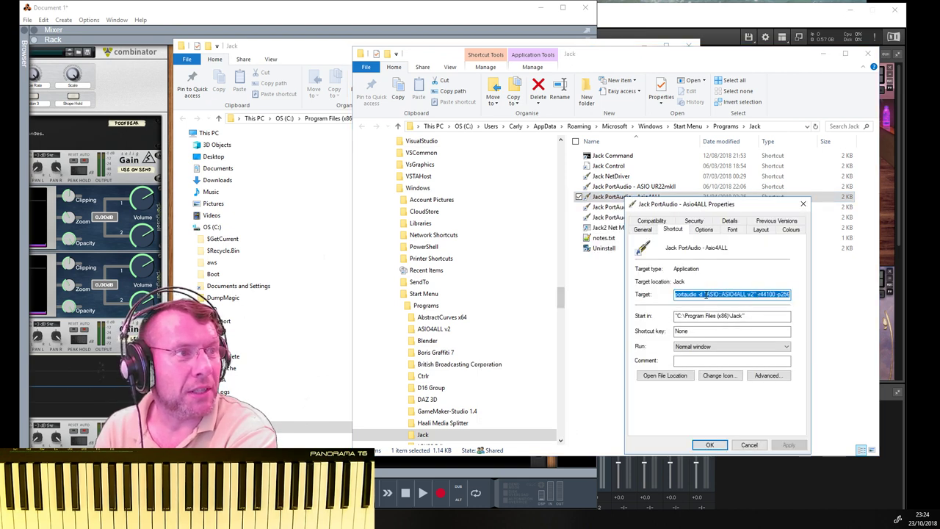
drag(707, 294, 755, 294)
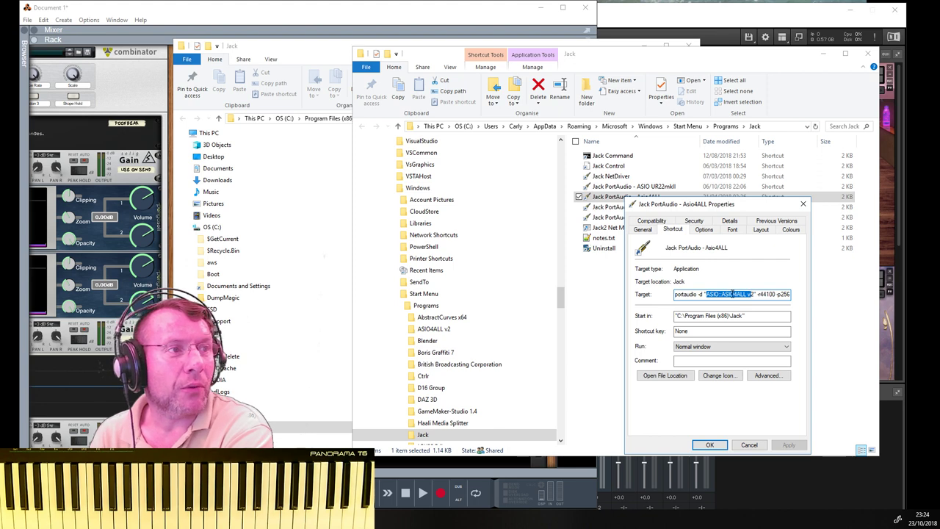
click(730, 294)
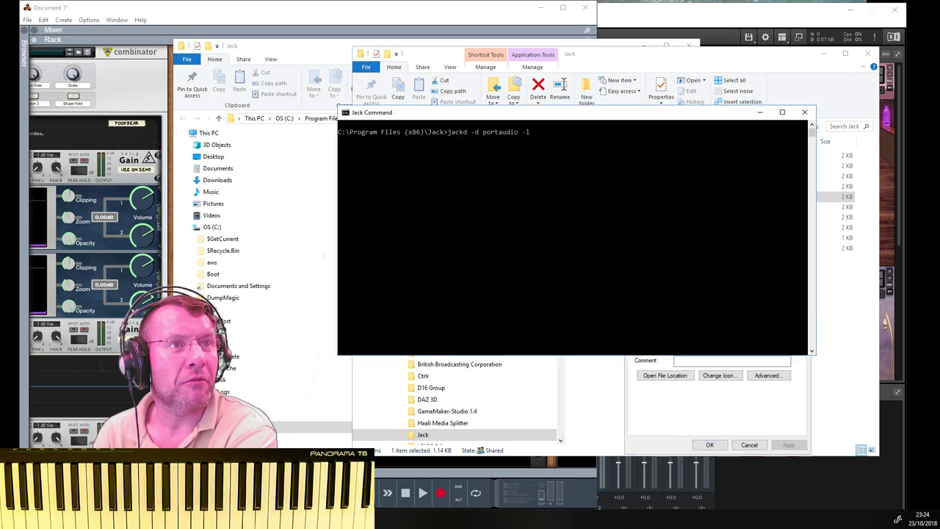
Step: Run jackd -d portaudio -l in the Jack Command window and examine the list of audio devices
drag(604, 117, 506, 99)
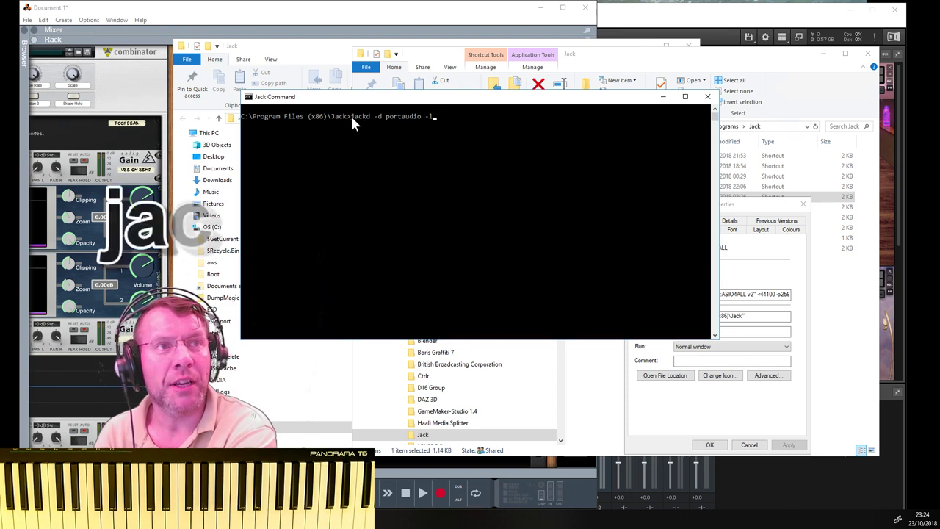
drag(389, 98, 419, 99)
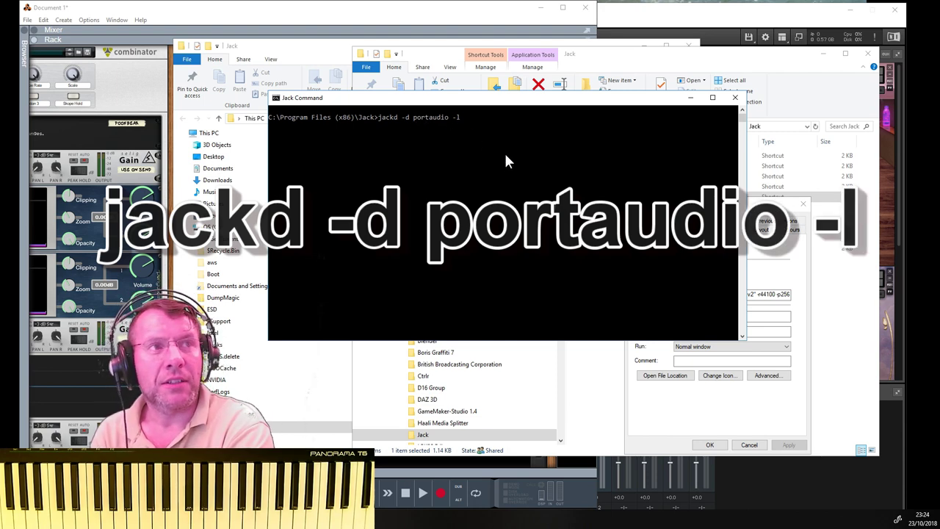
key(Return)
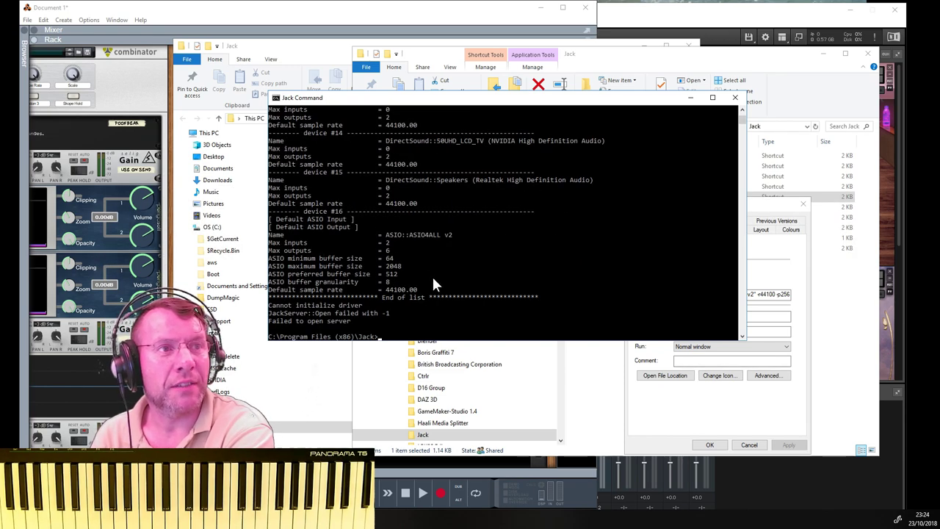
scroll(433, 287, up, 4)
scroll(433, 290, up, 12)
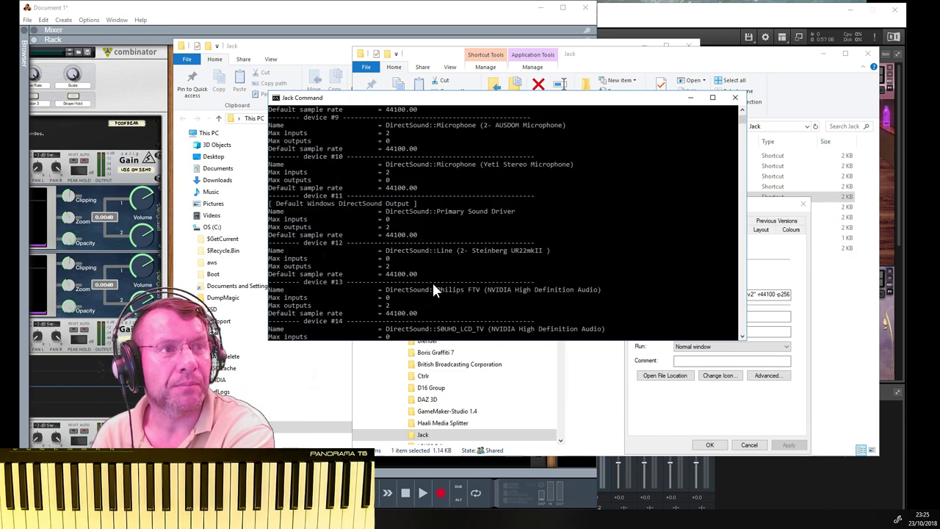
scroll(434, 291, up, 11)
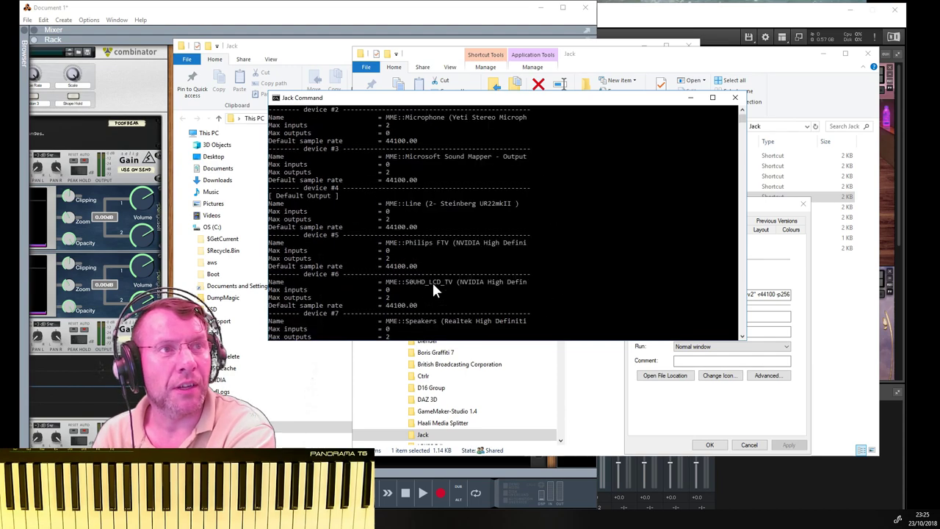
scroll(476, 266, down, 11)
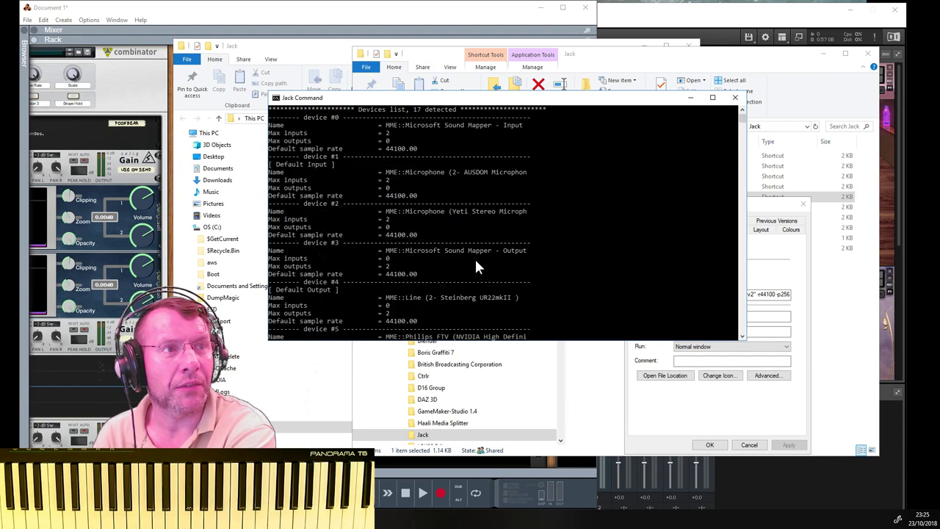
scroll(476, 266, down, 2)
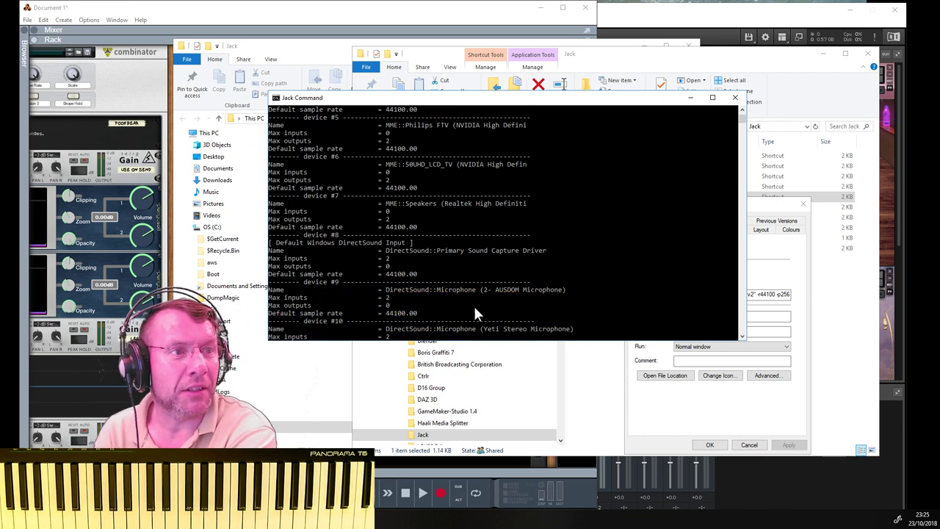
scroll(474, 305, down, 8)
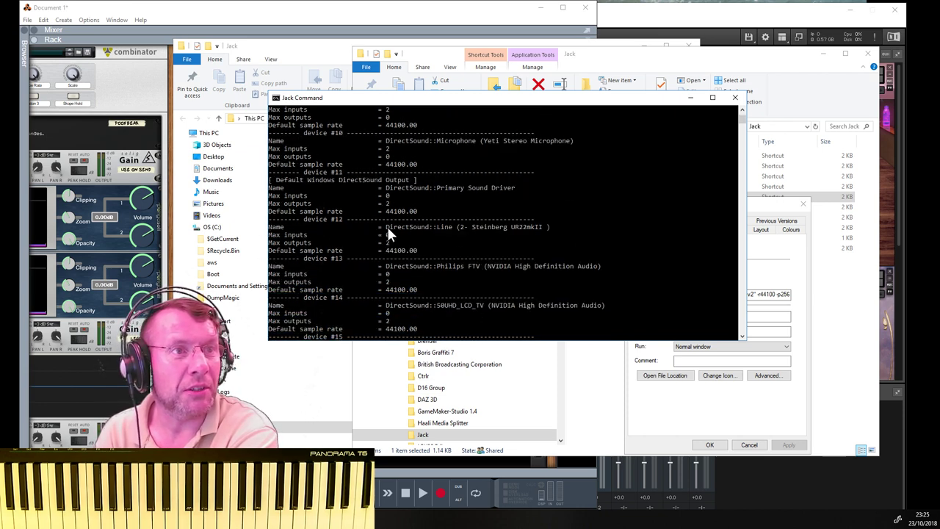
Step: Copy the device name DirectSound::Line (2- Steinberg UR22mkII ) from the device list
drag(386, 226, 451, 228)
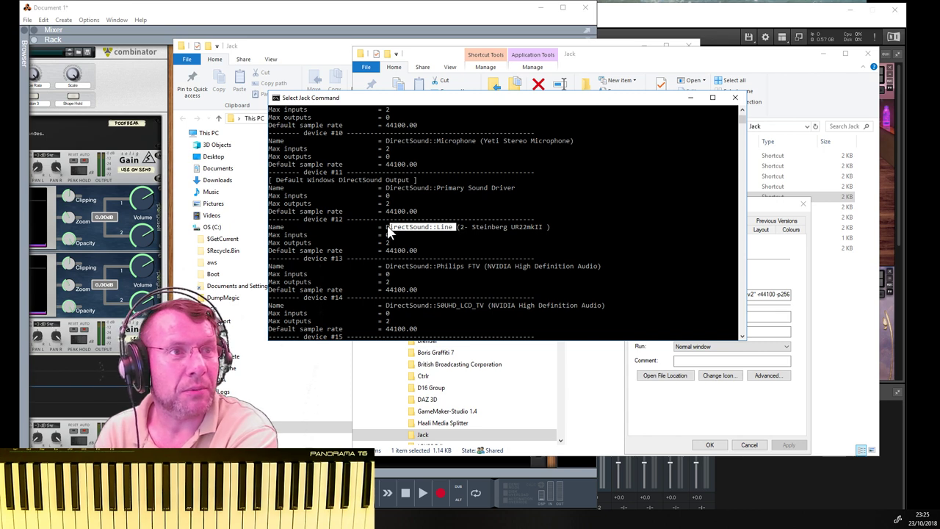
drag(386, 226, 551, 232)
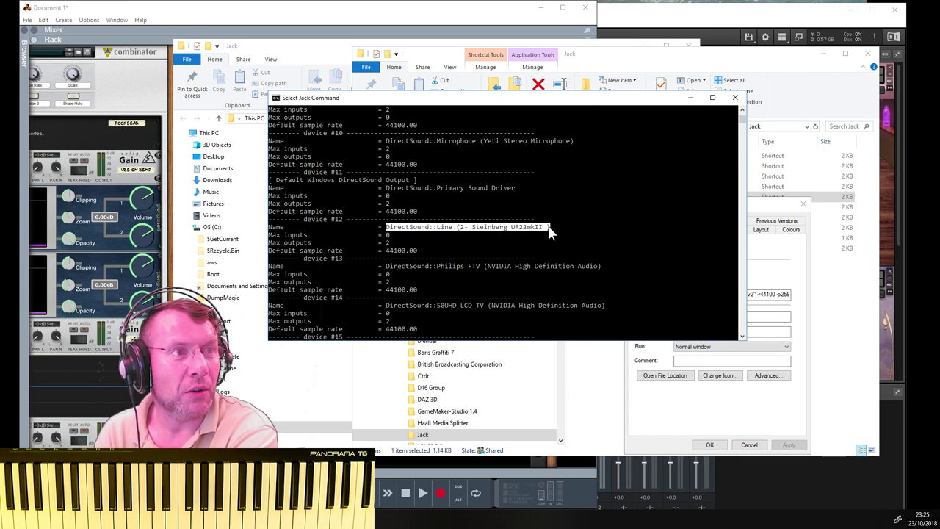
right_click(470, 230)
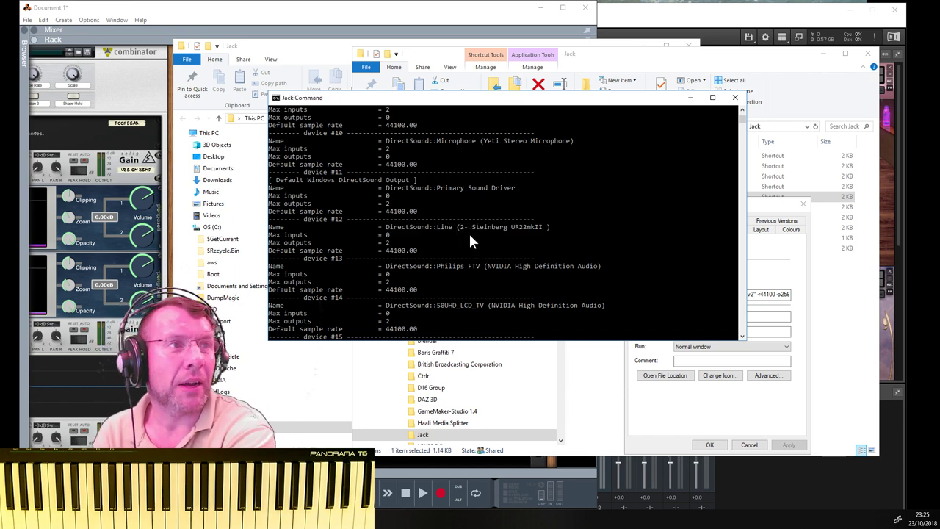
Step: Compare the device name in the Asio4ALL shortcut's target with the ASIO device in the list, and cancel the properties
click(794, 297)
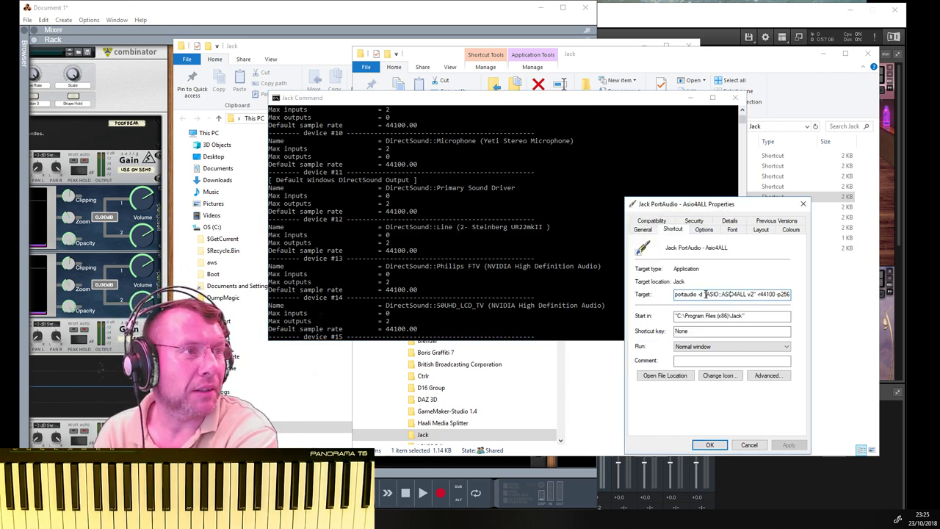
drag(707, 294, 749, 293)
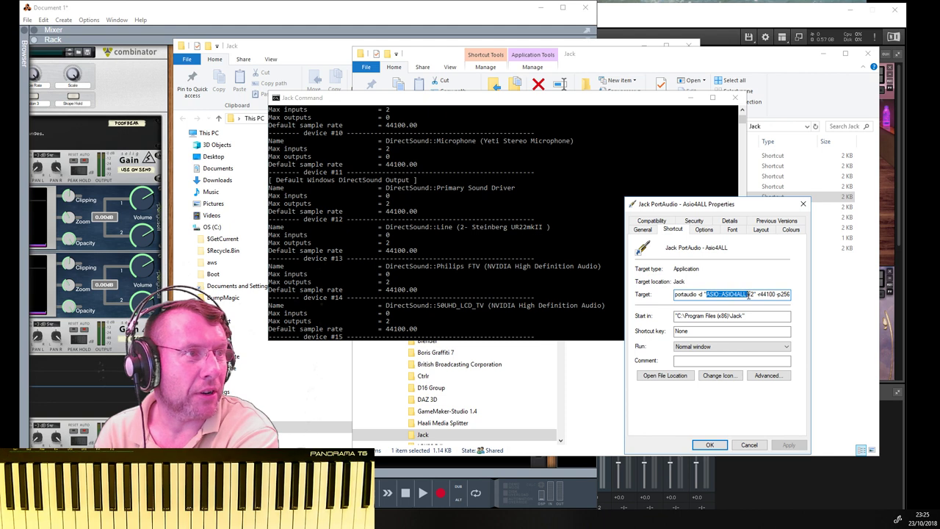
scroll(452, 287, down, 6)
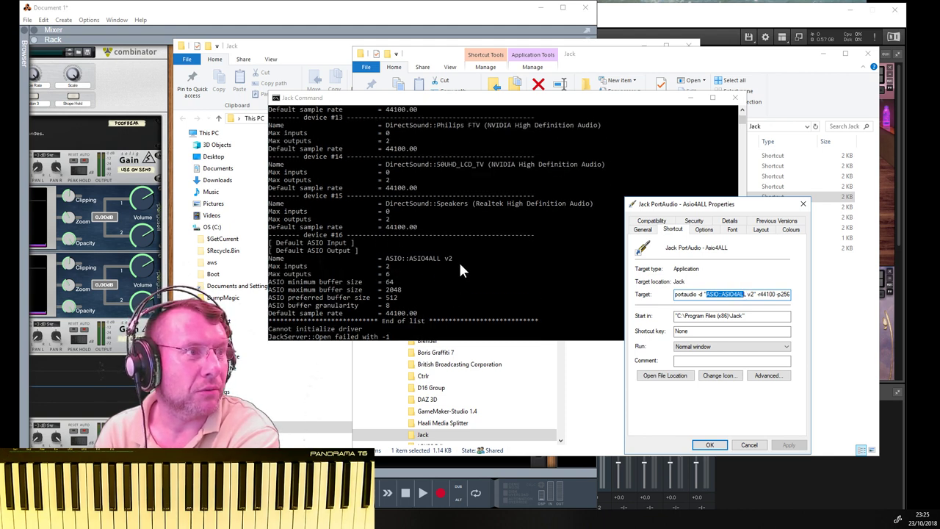
click(754, 294)
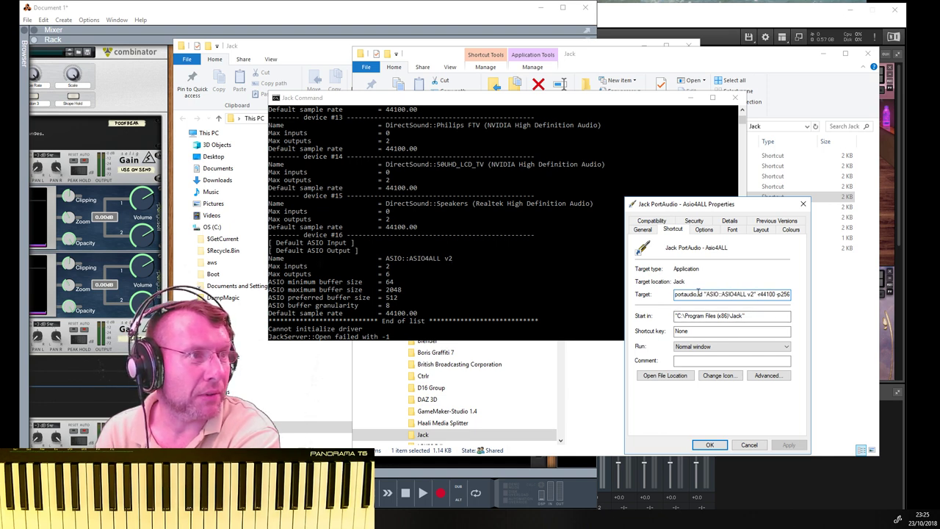
click(747, 445)
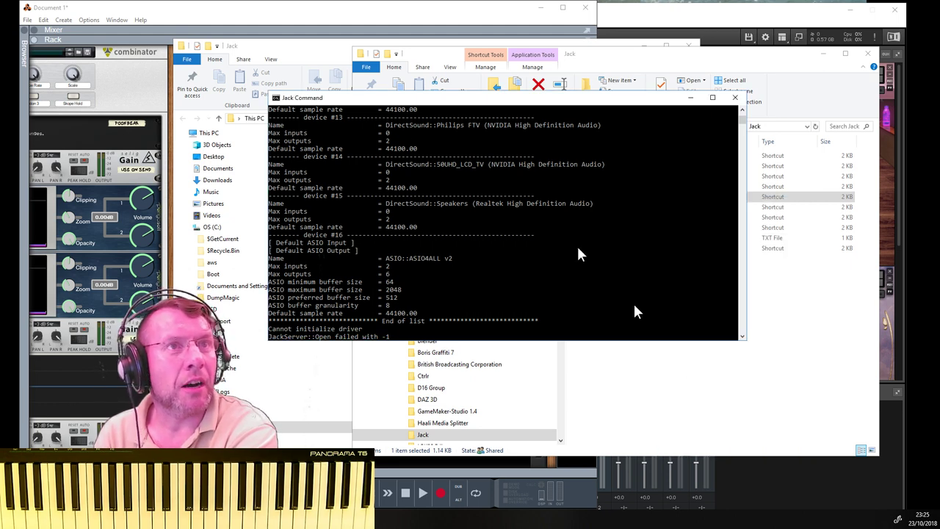
Step: Open JackRouter.ini from the 64bits folder of Program Files (x86)\Jack in Notepad
click(331, 51)
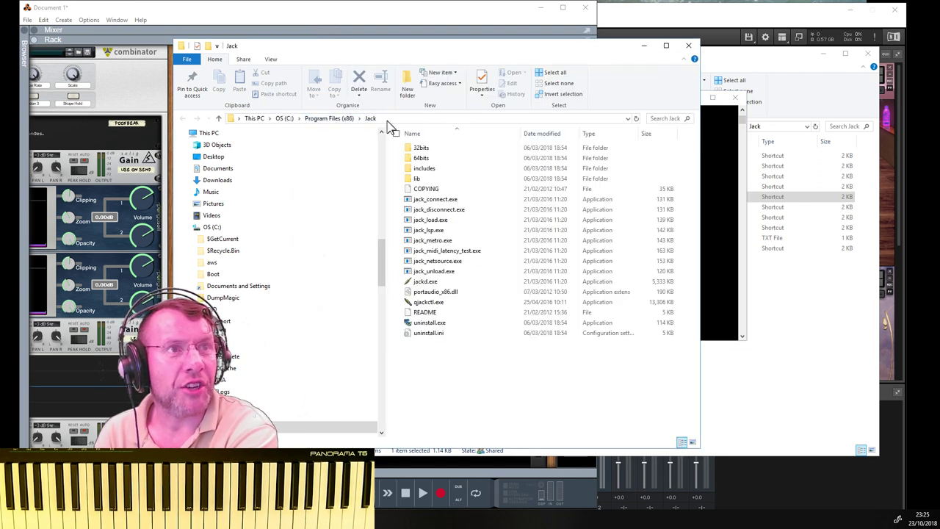
click(422, 160)
double_click(422, 160)
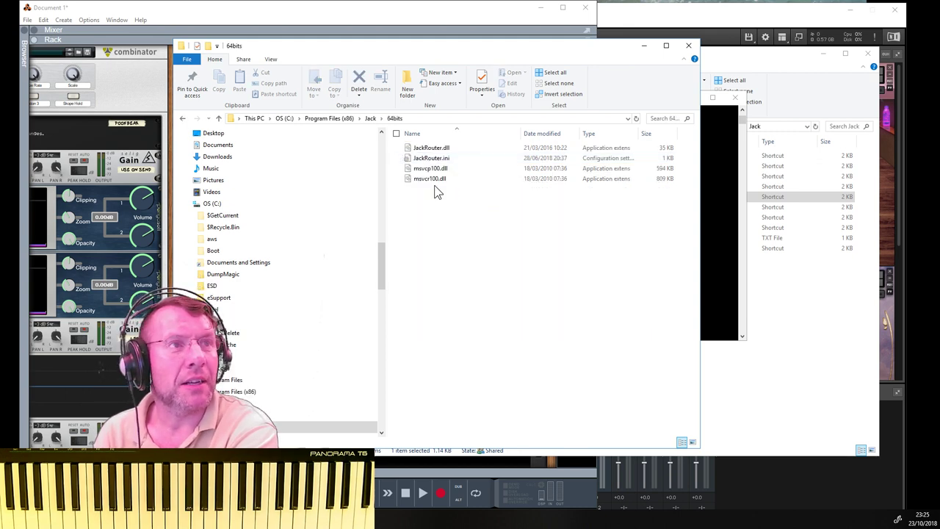
click(437, 165)
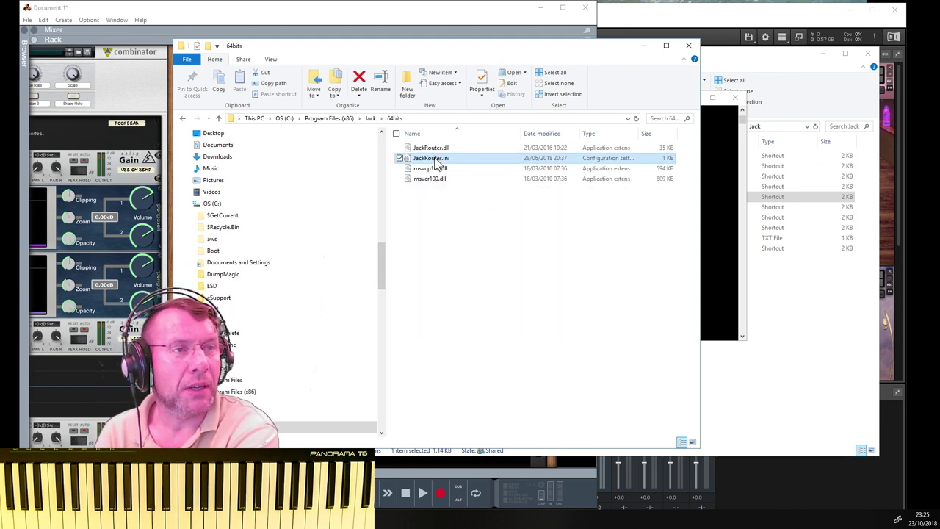
right_click(437, 164)
double_click(447, 159)
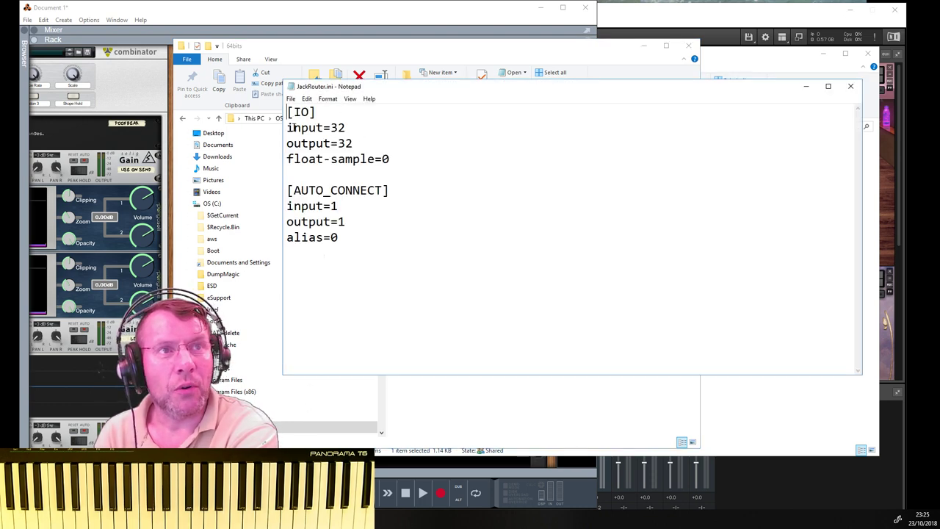
Step: Examine the input and output channel settings in JackRouter.ini, and close the file
mouse_move(287, 127)
mouse_down()
mouse_move(346, 128)
mouse_move(287, 143)
mouse_up()
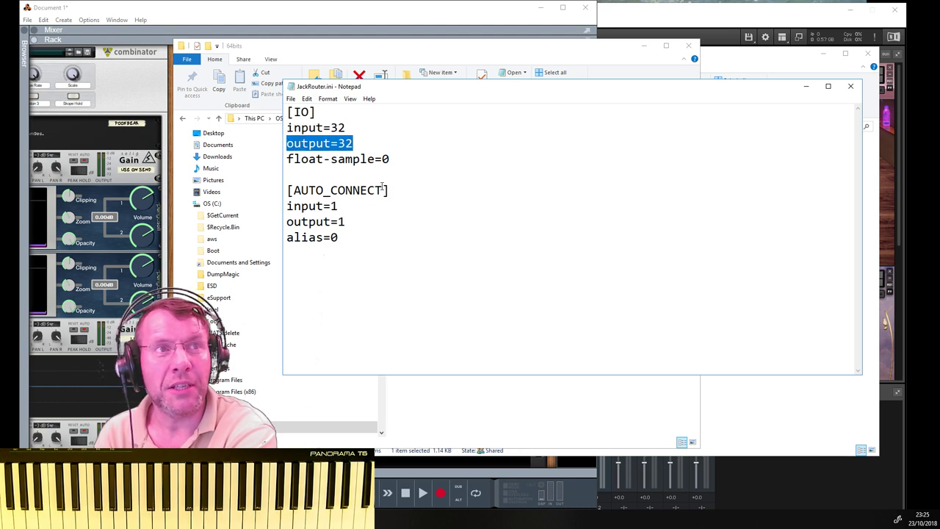
click(360, 143)
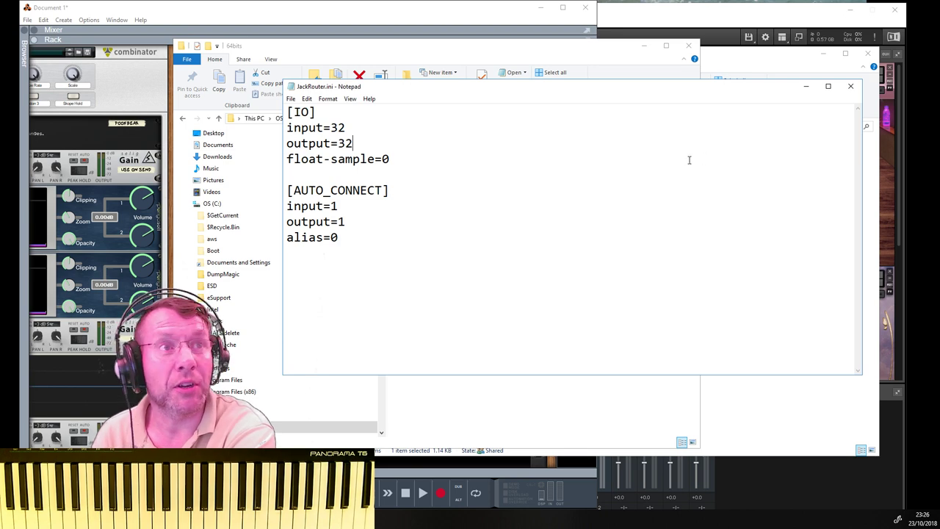
click(850, 86)
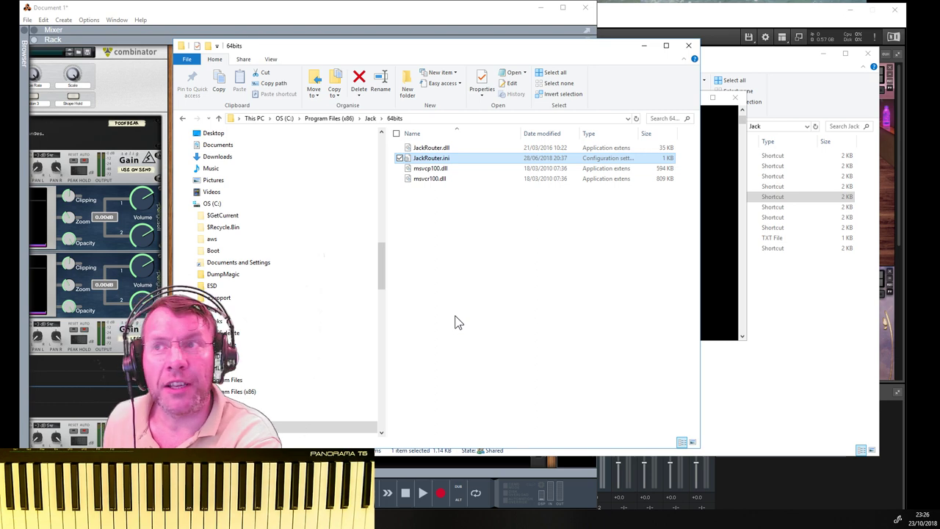
Step: Launch the Jack PortAudio - DX UR22mkII shortcut from the Jack Start Menu folder, and minimise the folder windows
click(807, 317)
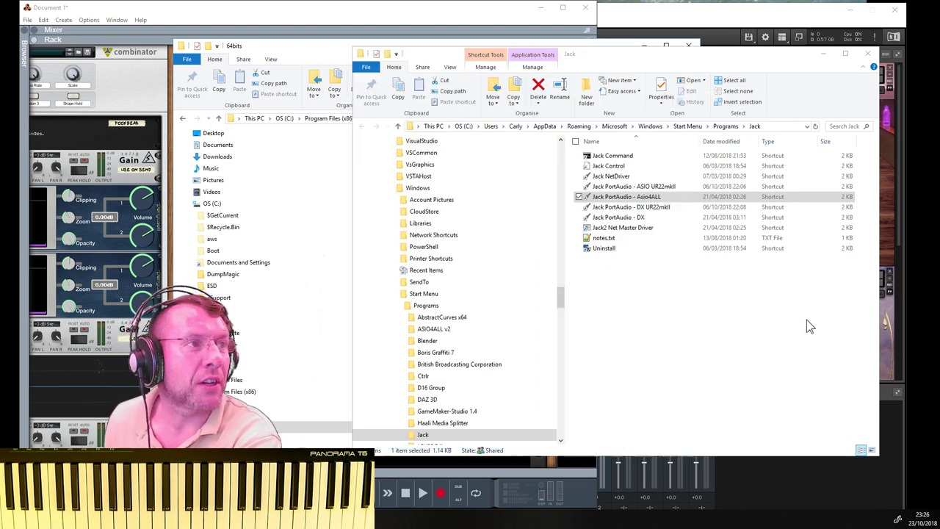
click(617, 208)
double_click(617, 209)
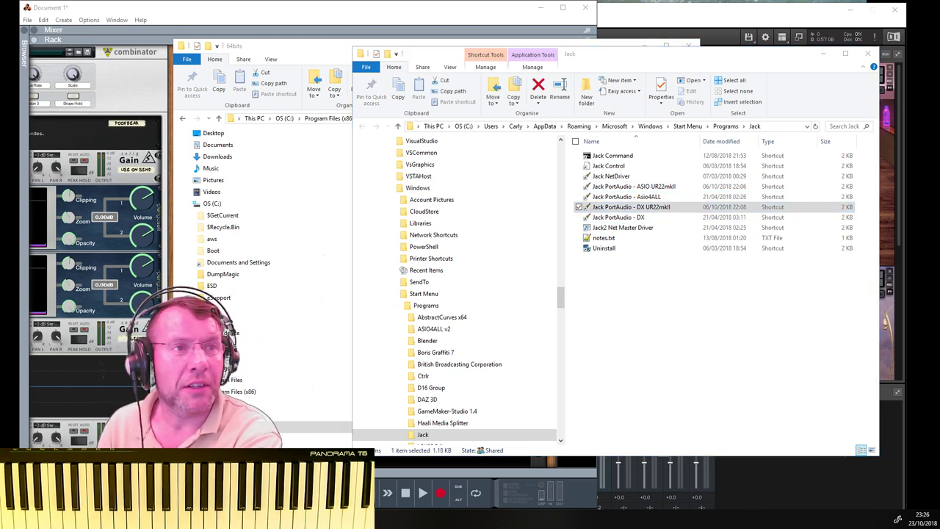
drag(4, 185, 589, 108)
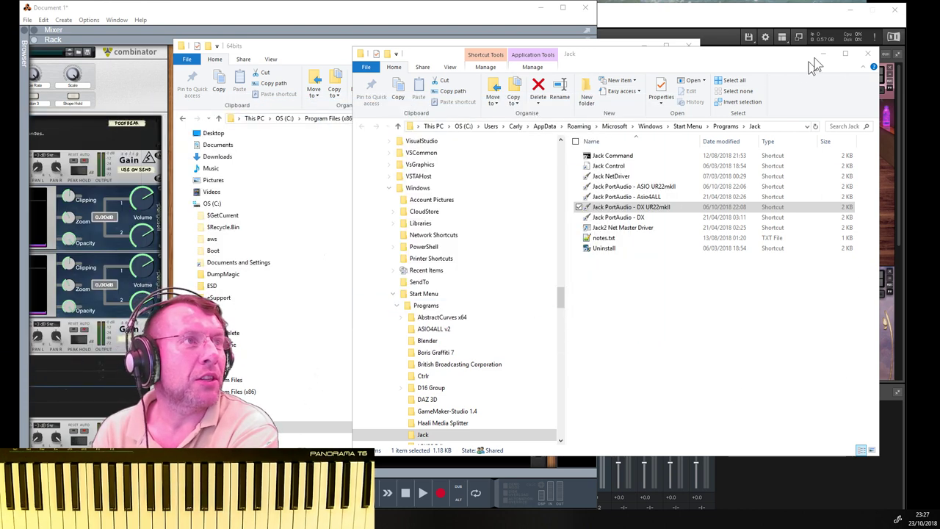
click(823, 56)
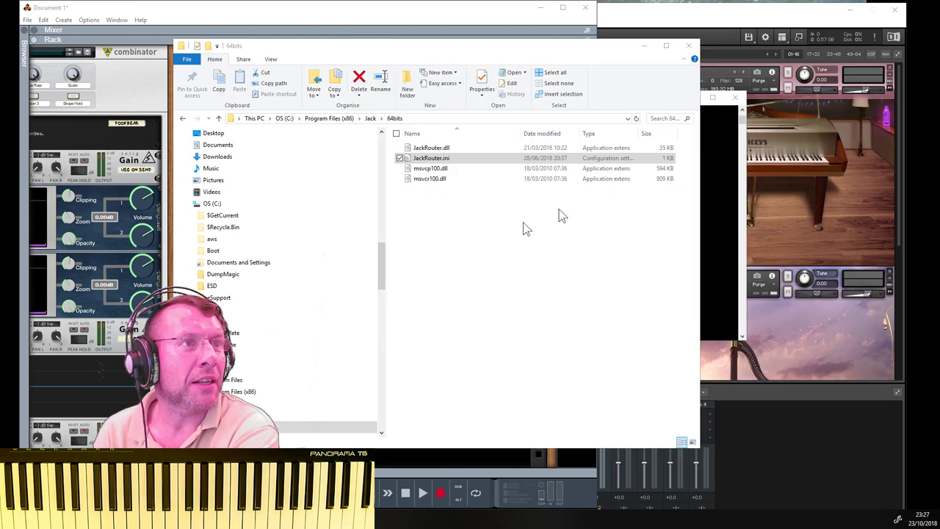
click(370, 118)
click(644, 46)
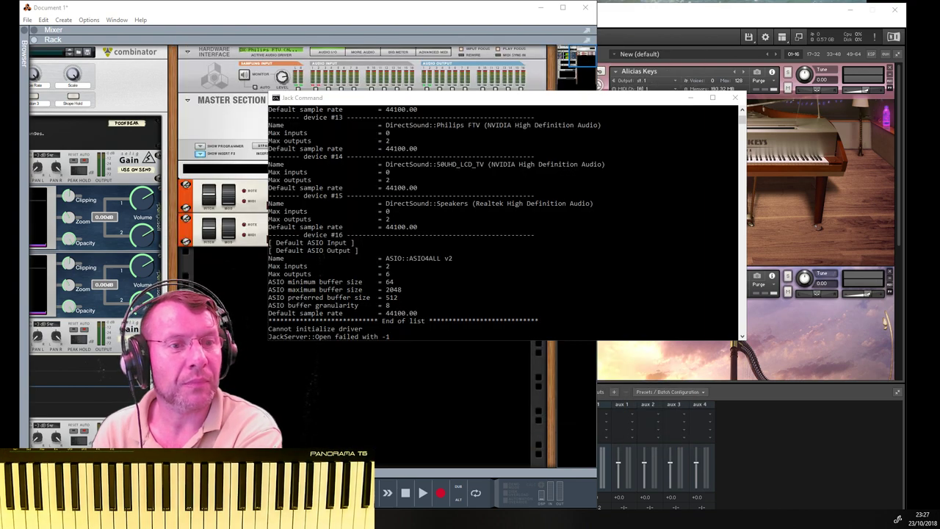
Step: Launch Jack Control from the Jack folder and open its Connections window on the audio ports
key(alt+Tab)
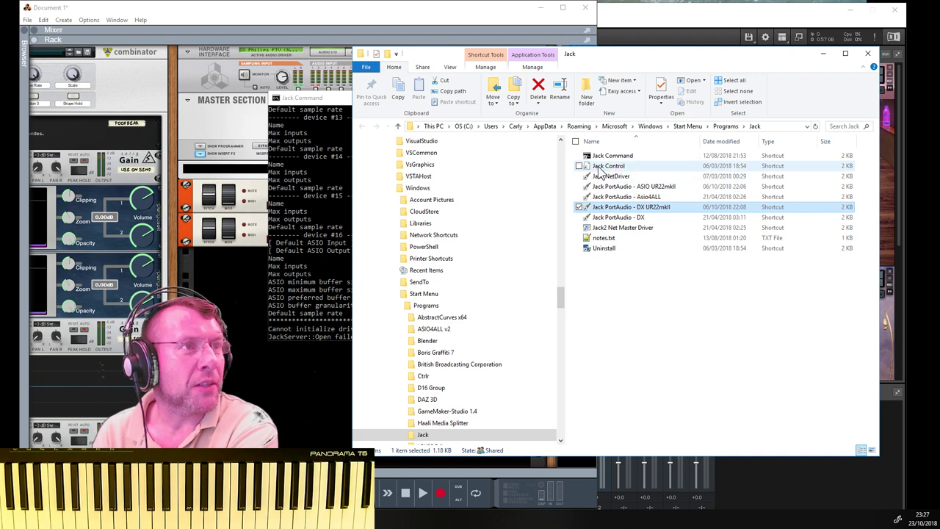
double_click(622, 166)
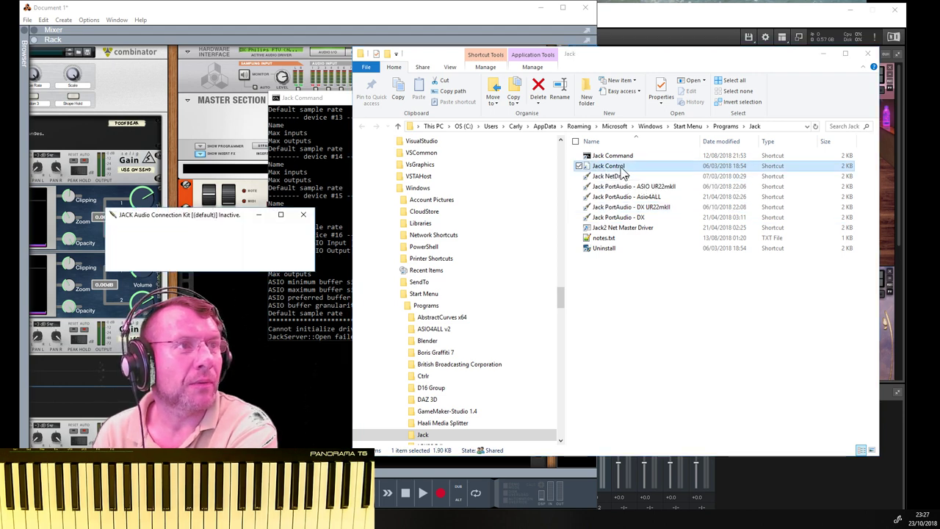
drag(230, 217, 377, 214)
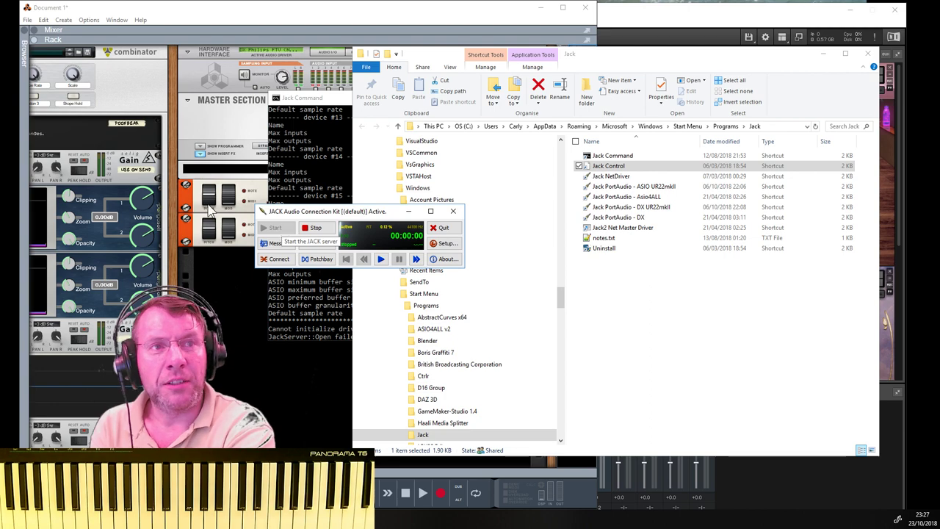
double_click(630, 206)
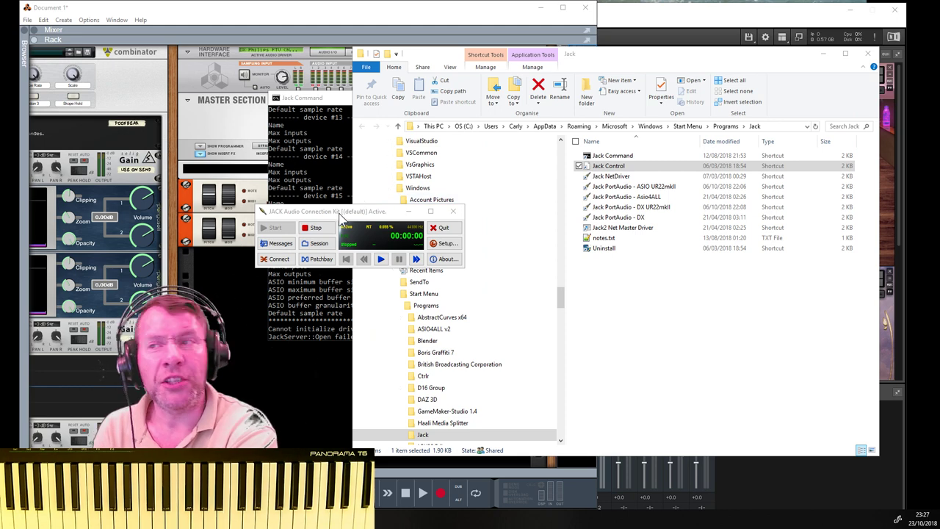
click(278, 260)
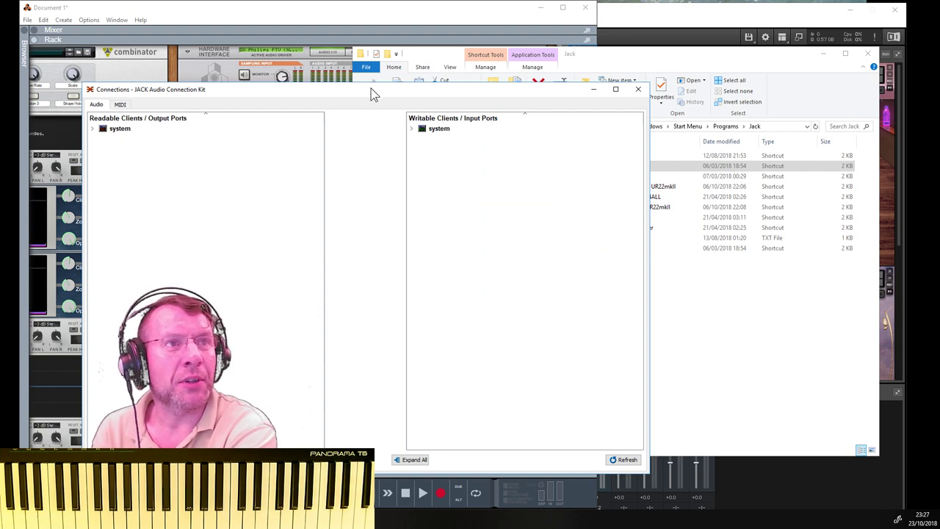
drag(372, 92, 519, 118)
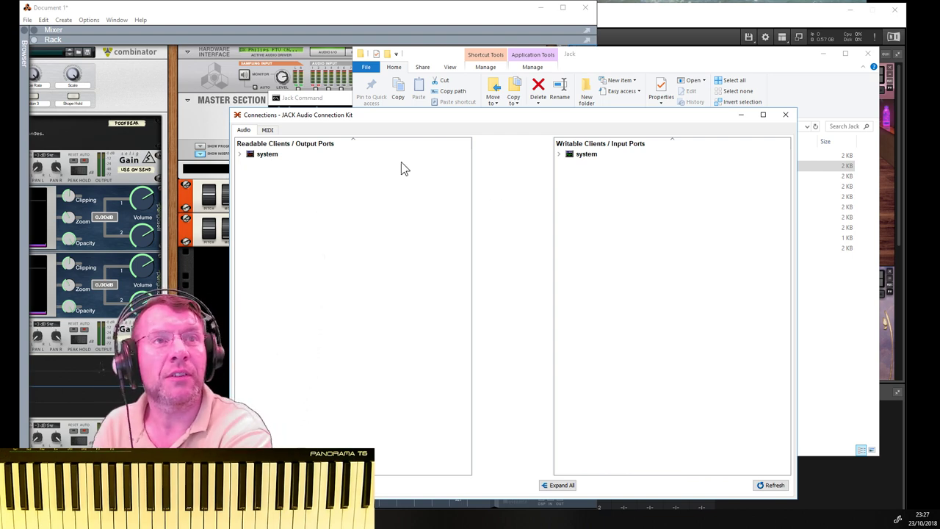
Step: Set Reason's audio card driver to ASIO JackRouter in the preferences, and return to the JACK Connections window
click(44, 20)
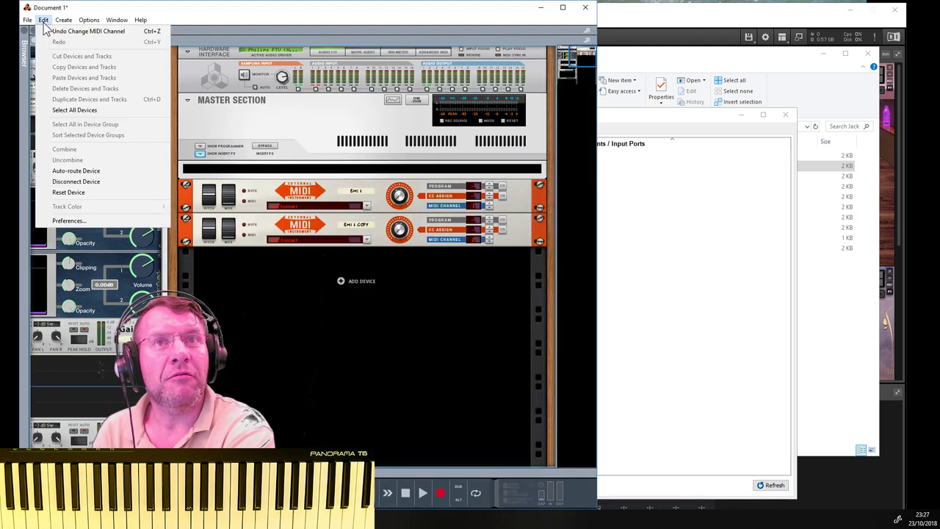
click(70, 221)
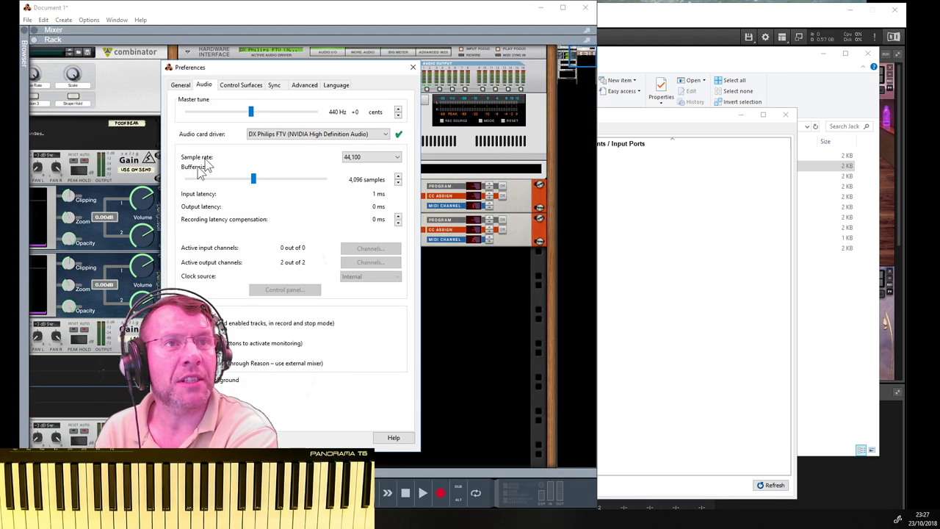
drag(270, 67, 383, 67)
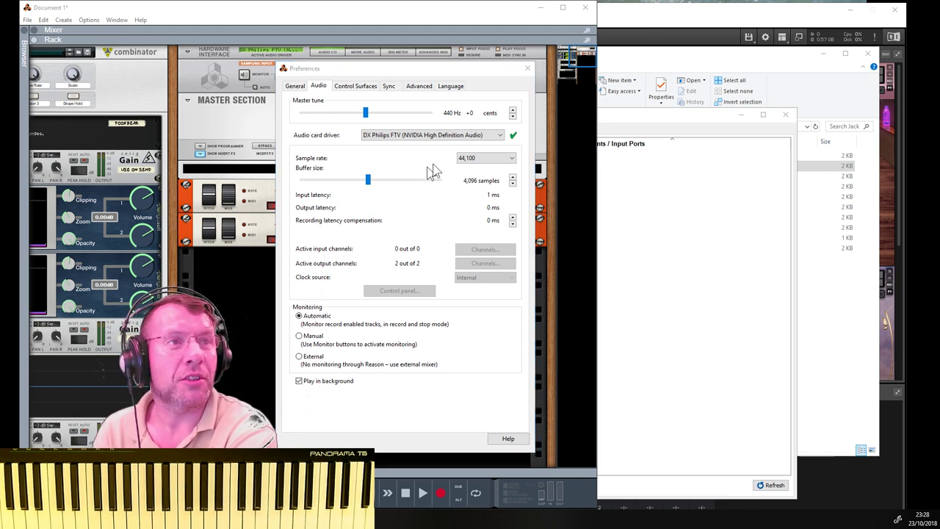
click(503, 135)
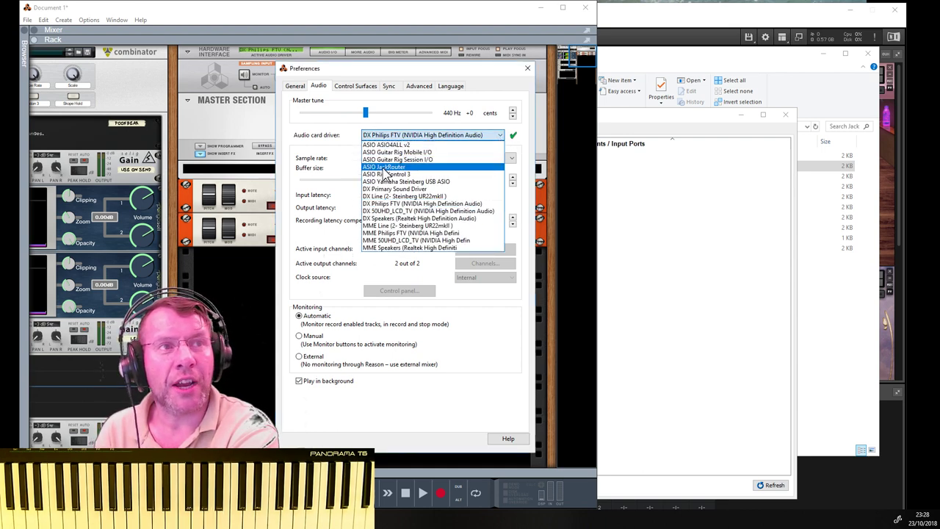
click(389, 167)
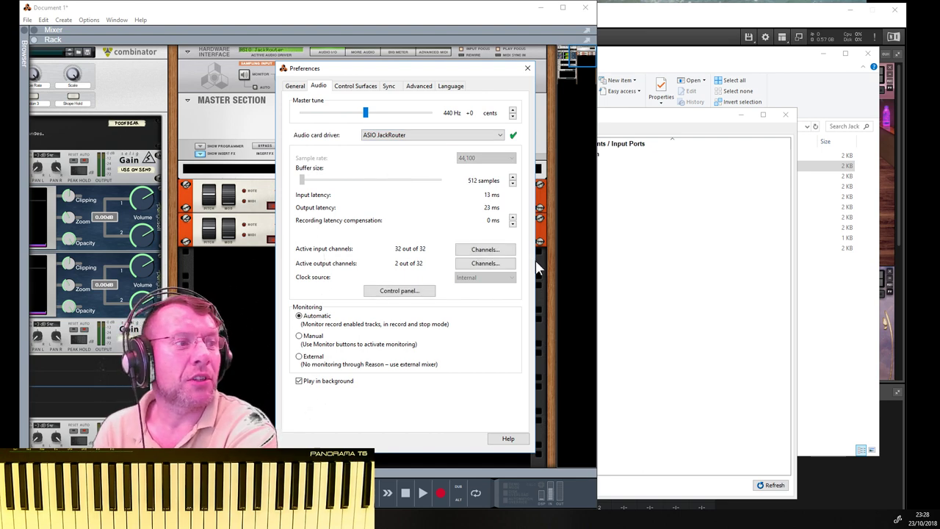
click(646, 284)
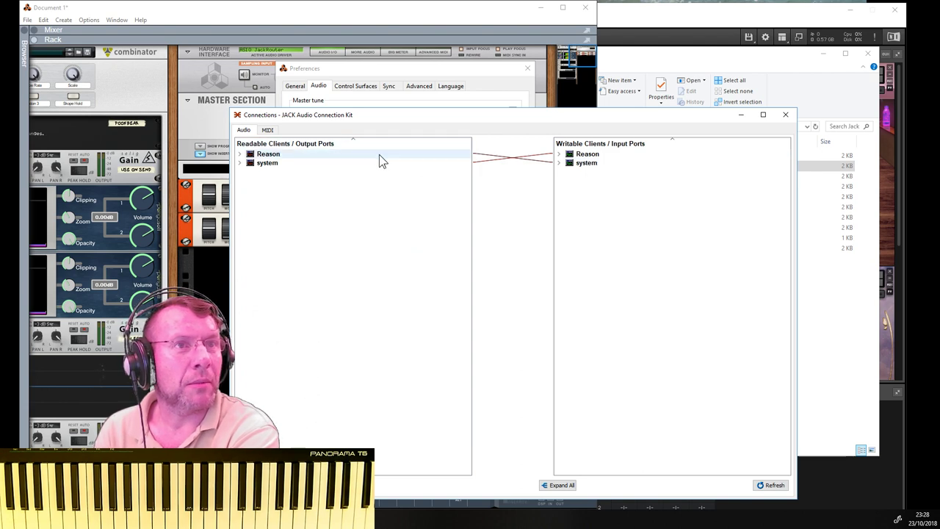
Step: Set Kontakt's audio driver to ASIO with JackRouter as the device, and close the options
click(713, 16)
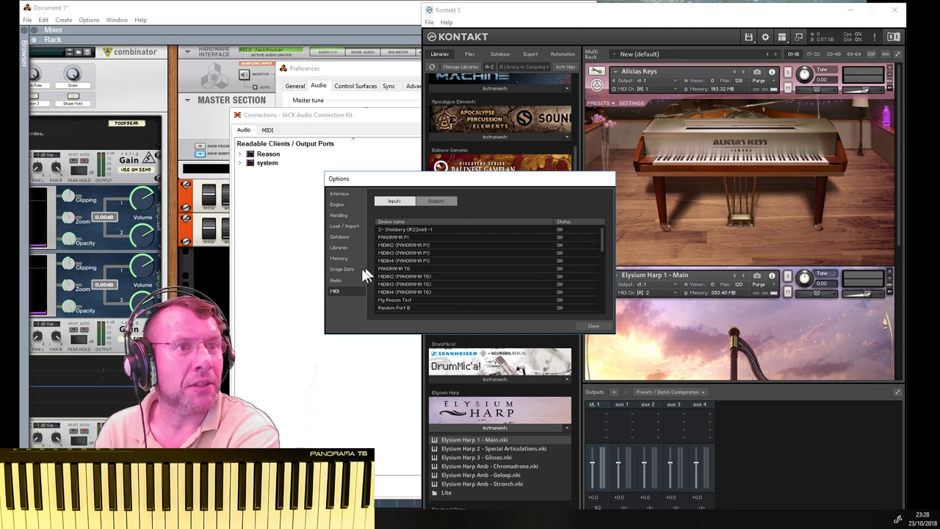
click(336, 281)
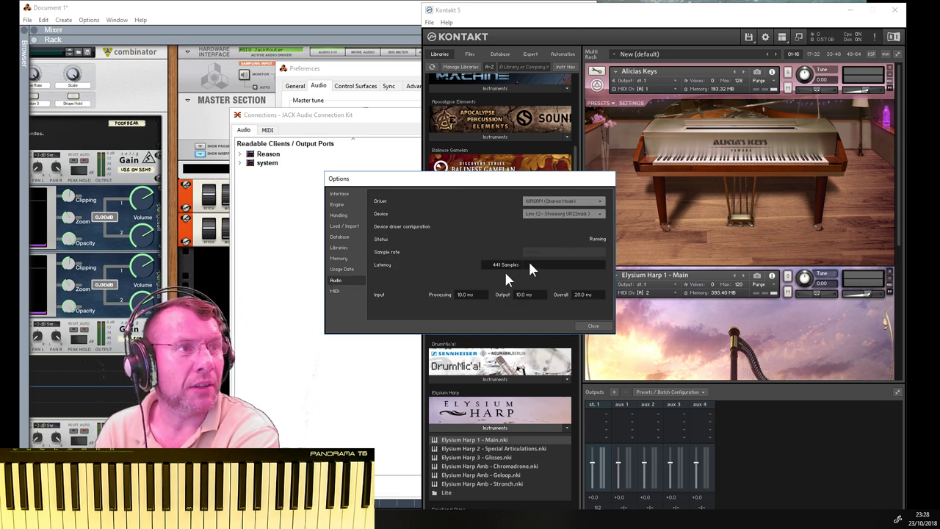
click(570, 203)
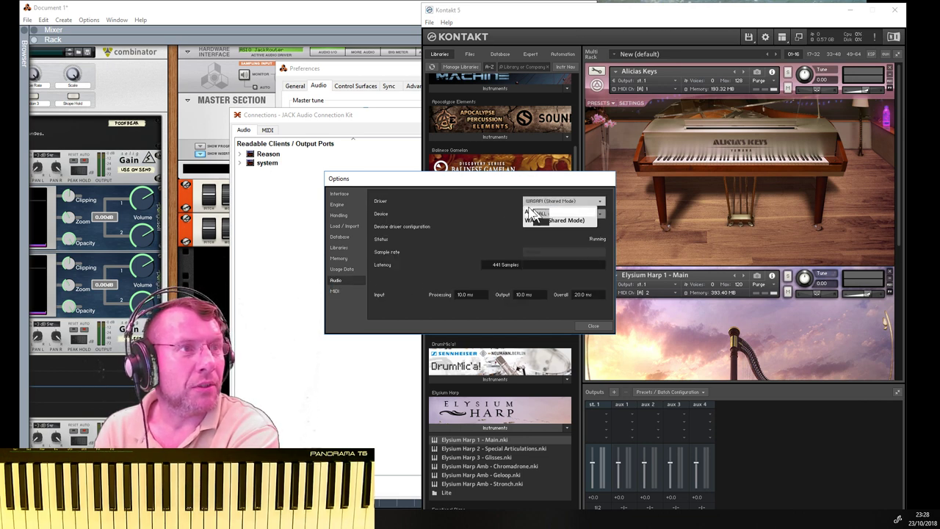
click(542, 213)
click(540, 214)
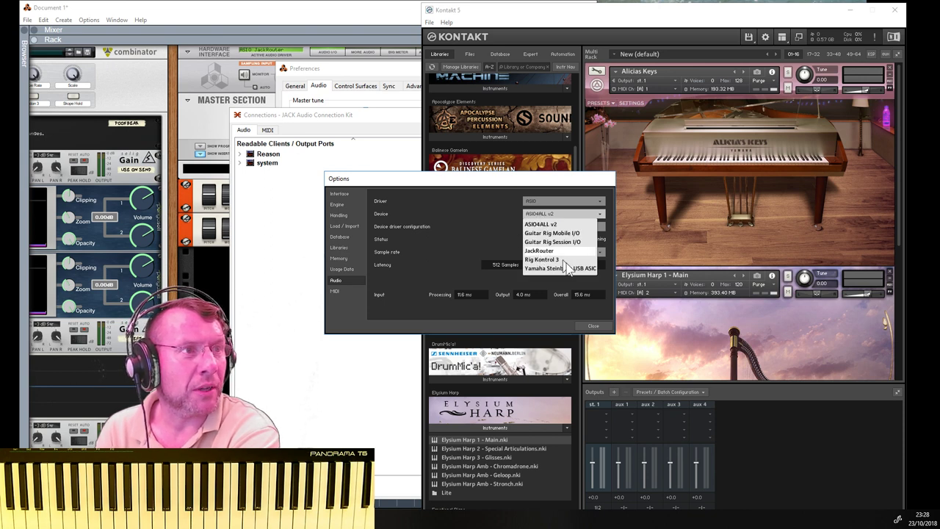
click(542, 250)
click(594, 327)
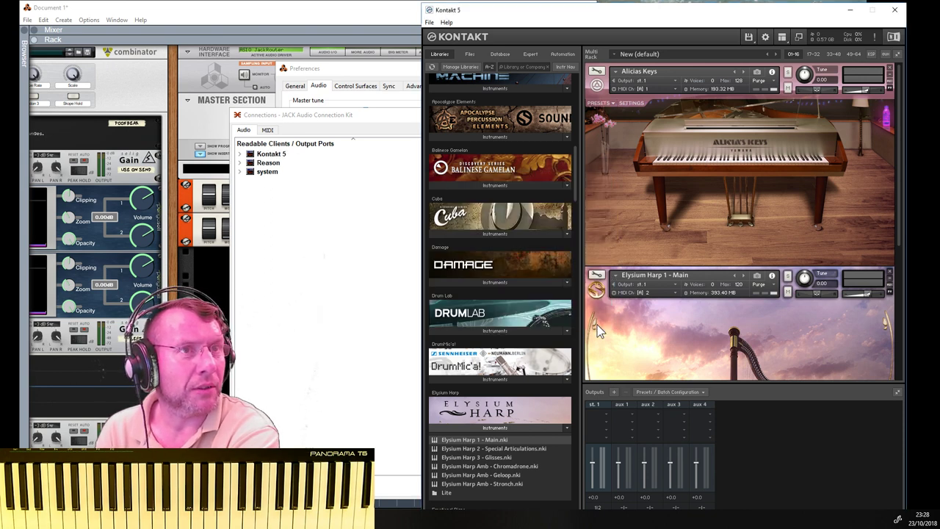
Step: Disconnect all audio connections in the JACK Connections window, including the patchbay connection from Reason to system
click(370, 257)
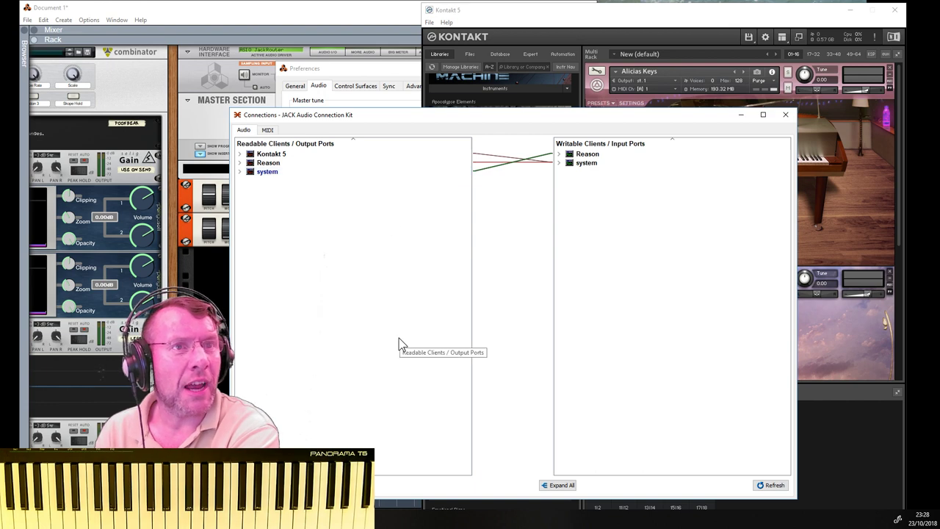
click(352, 484)
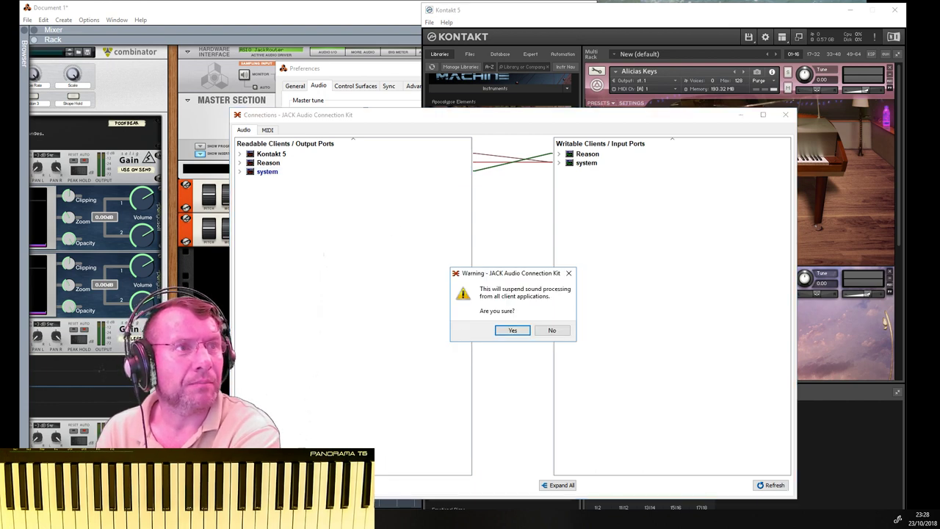
click(510, 331)
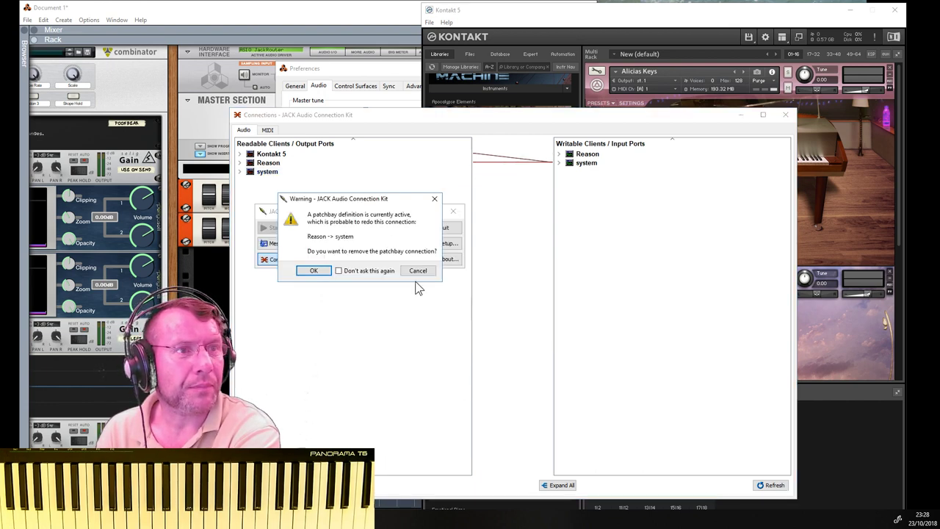
click(309, 269)
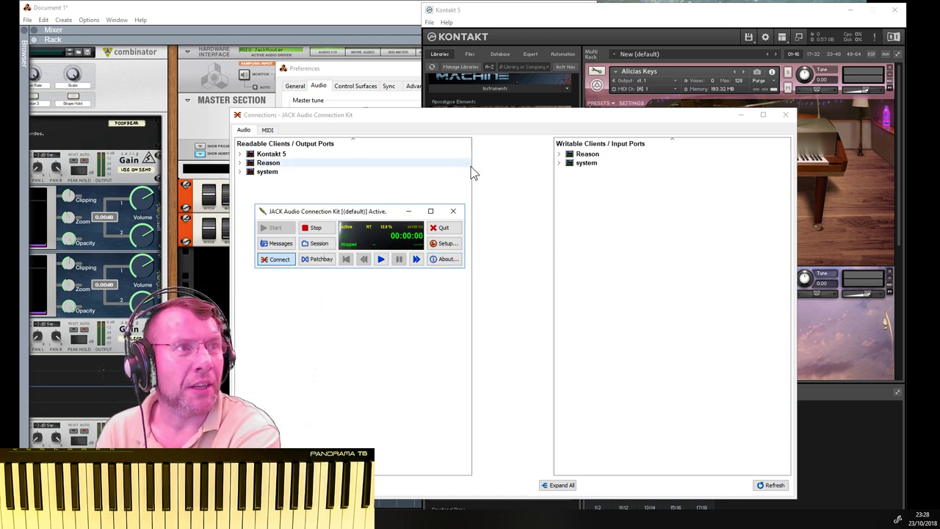
Step: Connect Reason's output ports to the system input ports, and expand both clients to show their individual ports
click(389, 169)
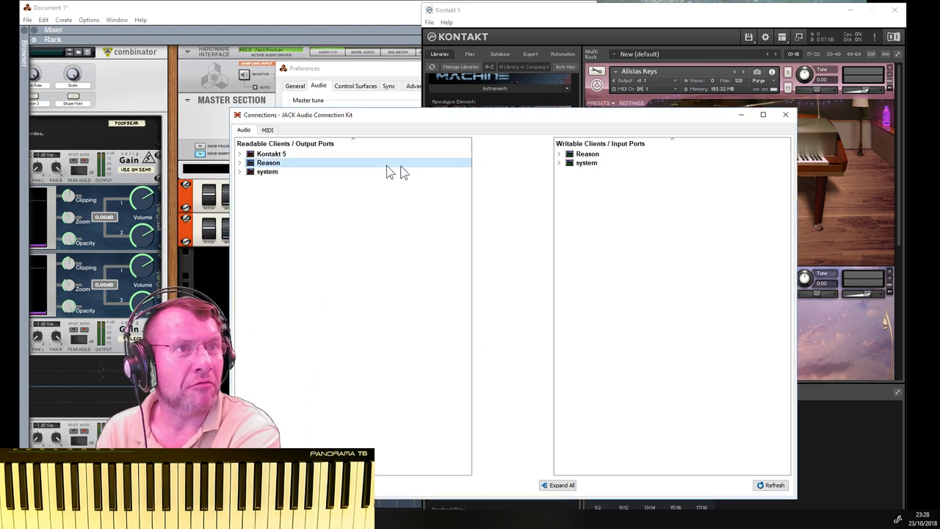
click(585, 169)
right_click(584, 168)
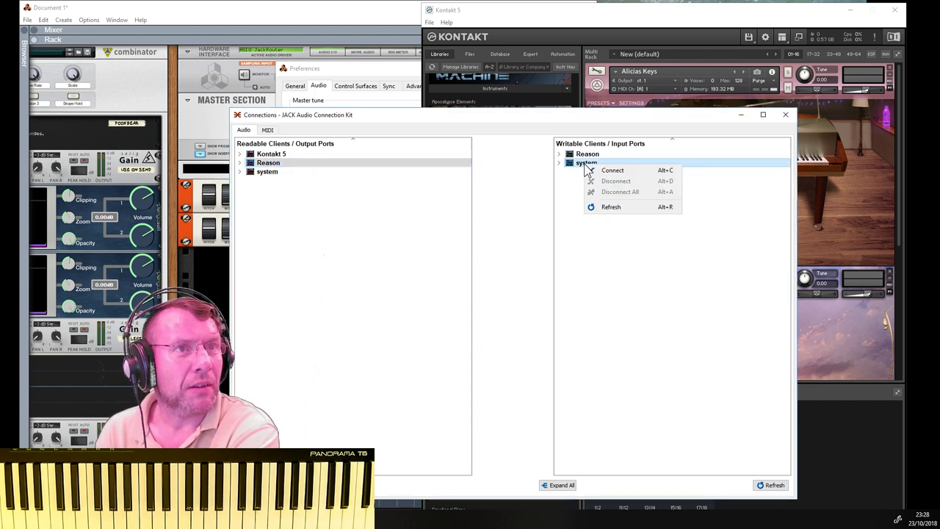
click(606, 175)
click(240, 163)
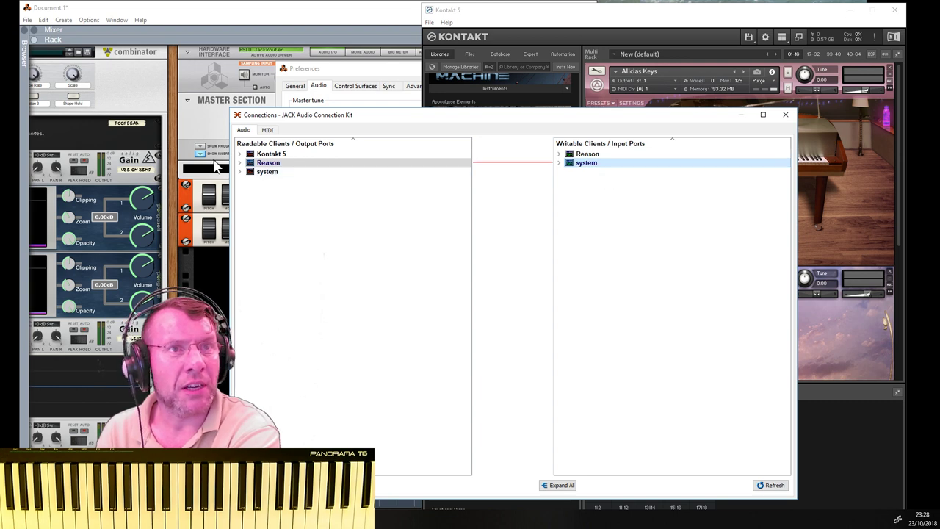
click(559, 162)
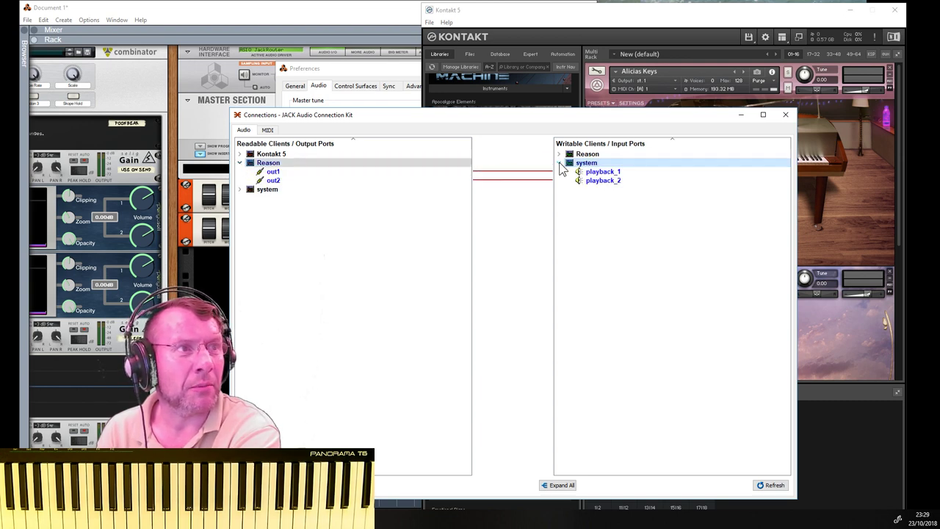
Step: Connect Kontakt 5's output ports to Reason's input ports in JACK, and expand both clients to show their individual ports
click(353, 156)
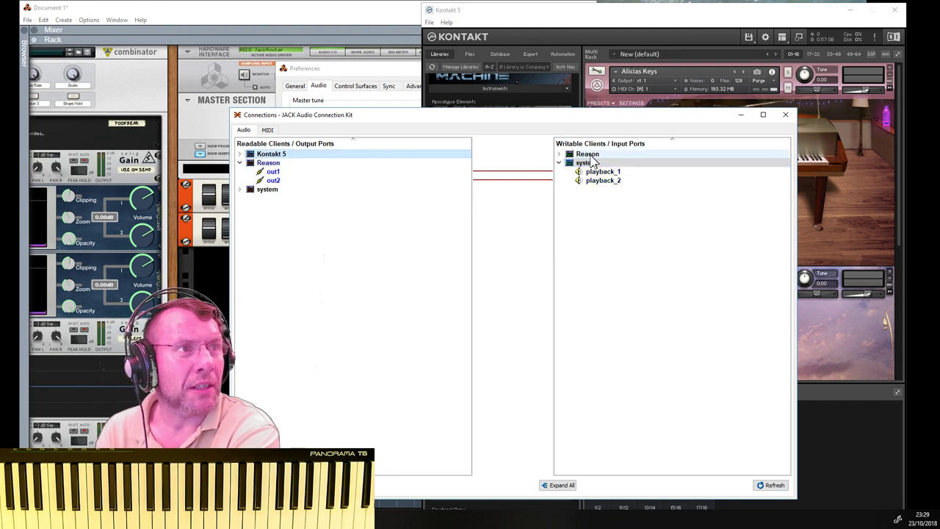
click(579, 154)
right_click(579, 155)
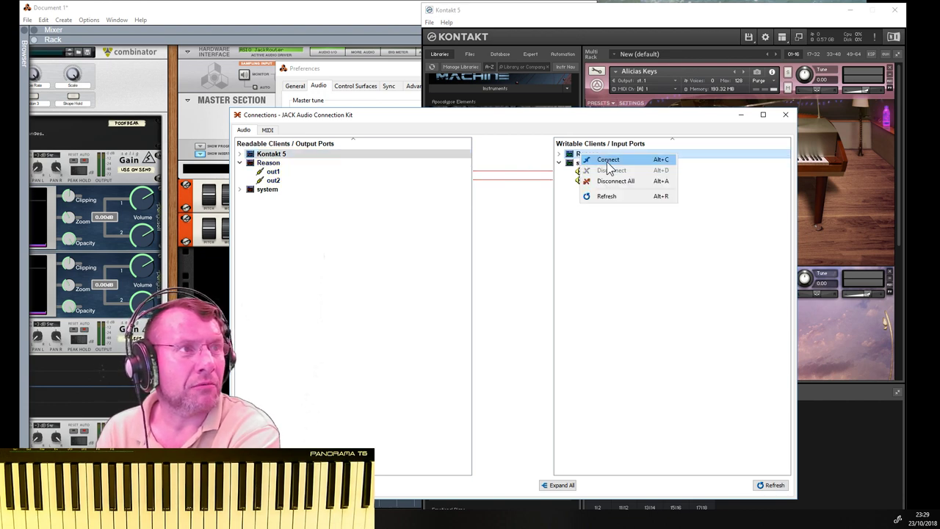
click(608, 159)
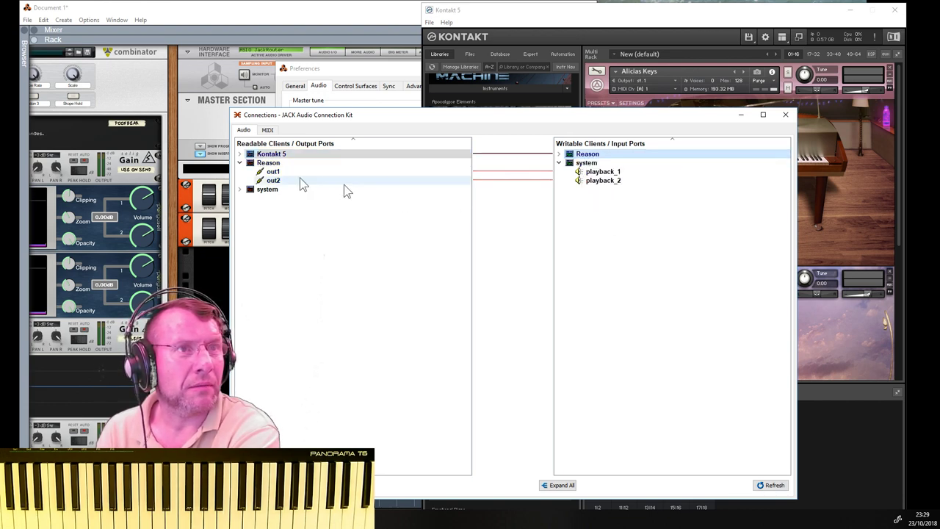
click(240, 154)
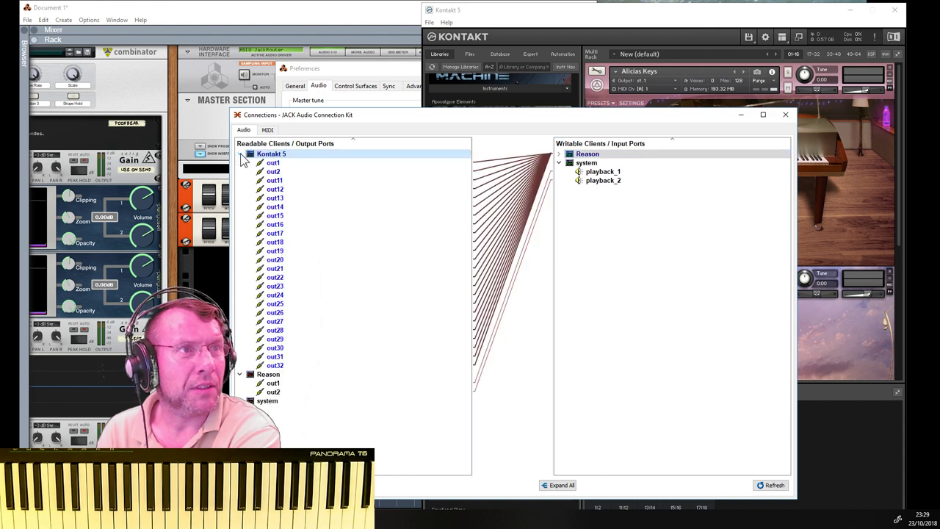
click(558, 154)
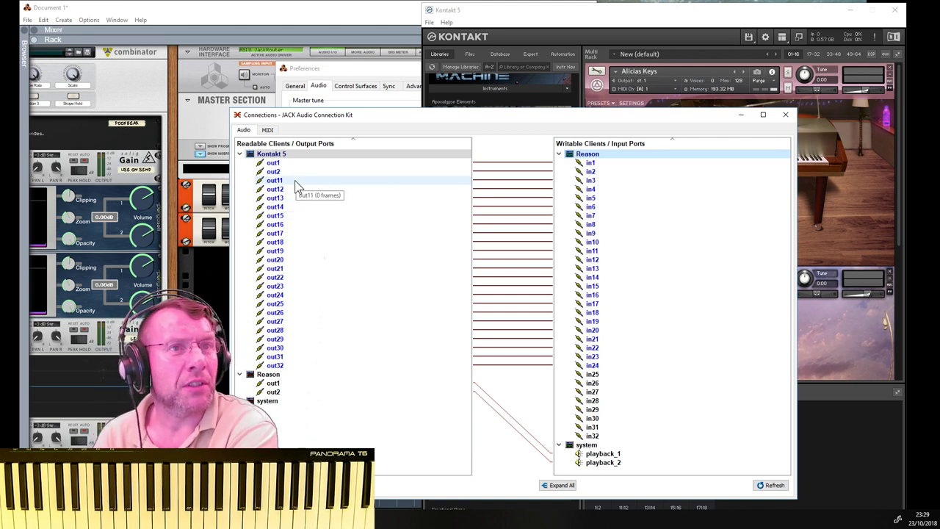
Step: Move the Connections window aside and add one two-channel output in Kontakt, assigned to soundcard output 3 - Out3
drag(461, 114, 216, 56)
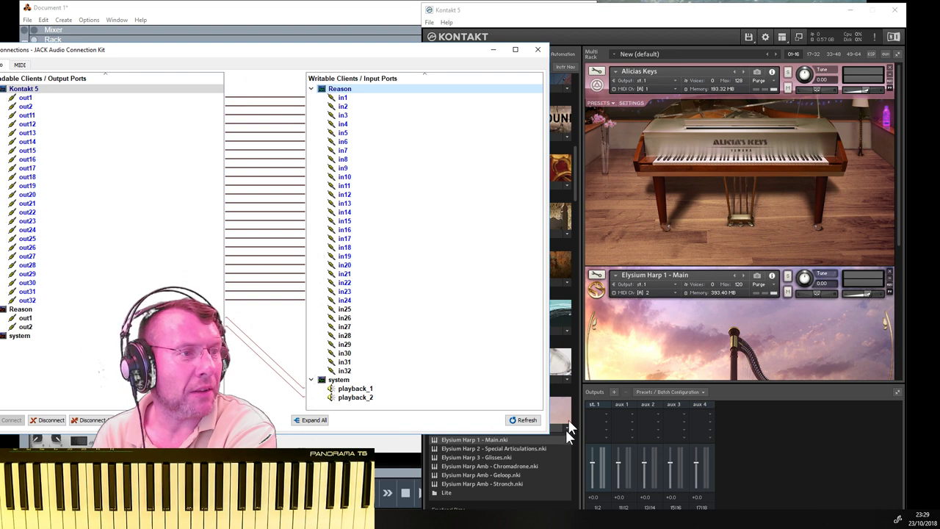
click(615, 392)
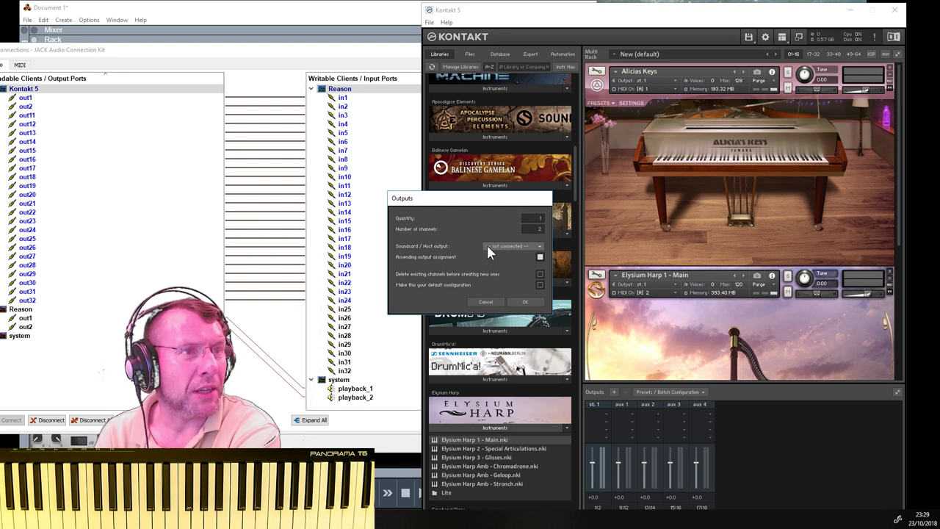
click(540, 248)
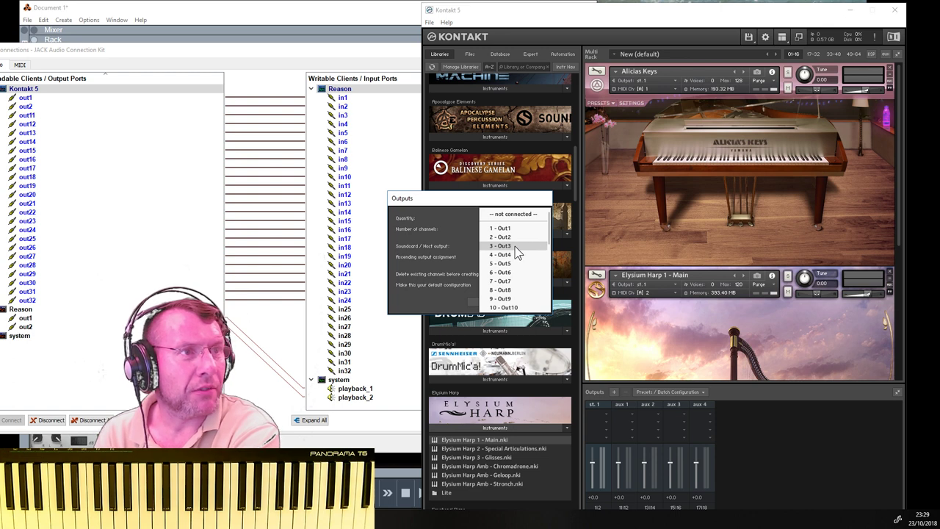
click(516, 246)
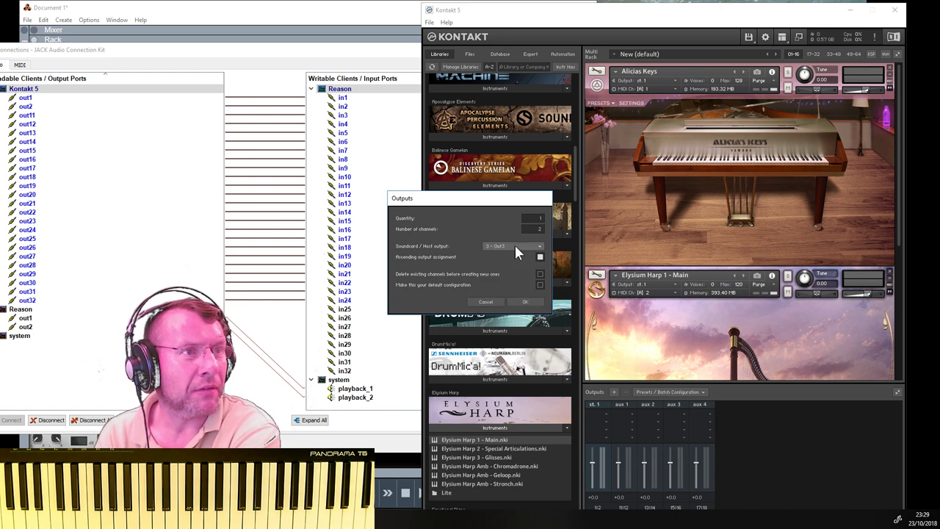
click(526, 302)
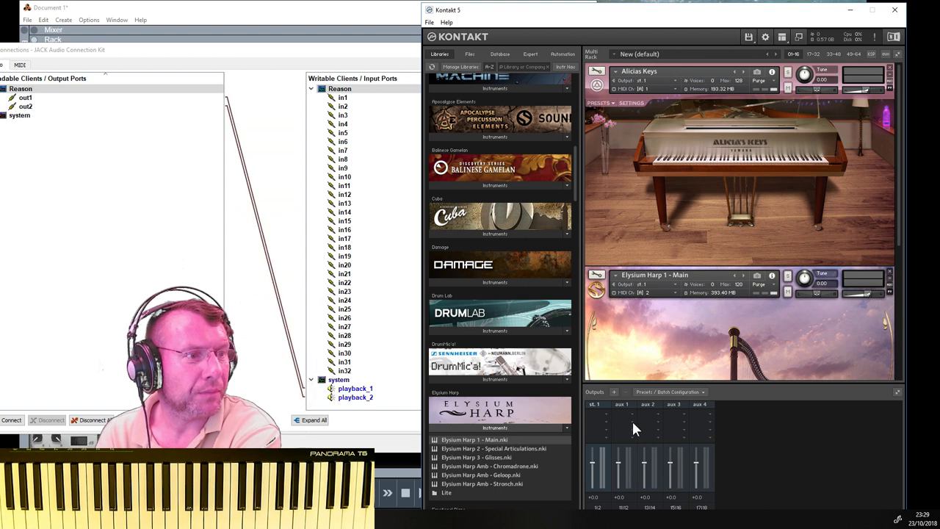
Step: Add another two-channel output in Kontakt, assigned to soundcard output 5 - Out5
click(614, 390)
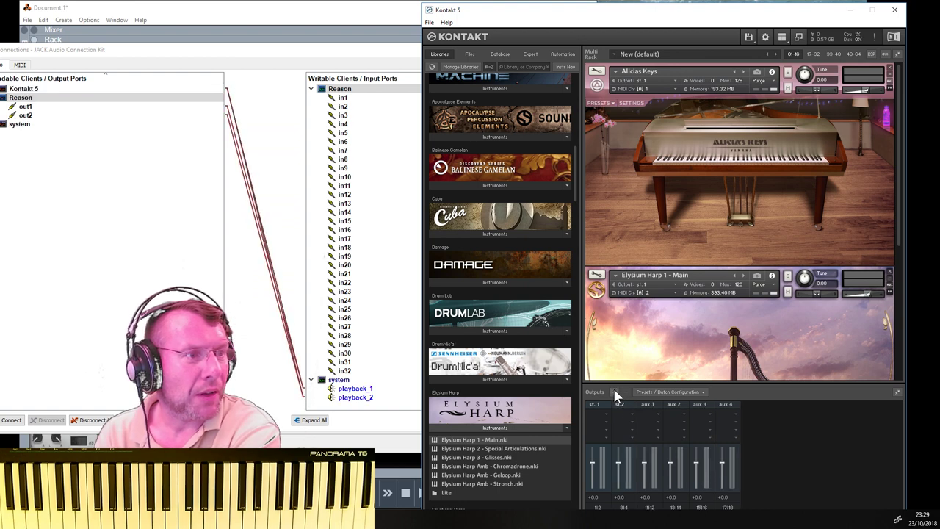
click(614, 389)
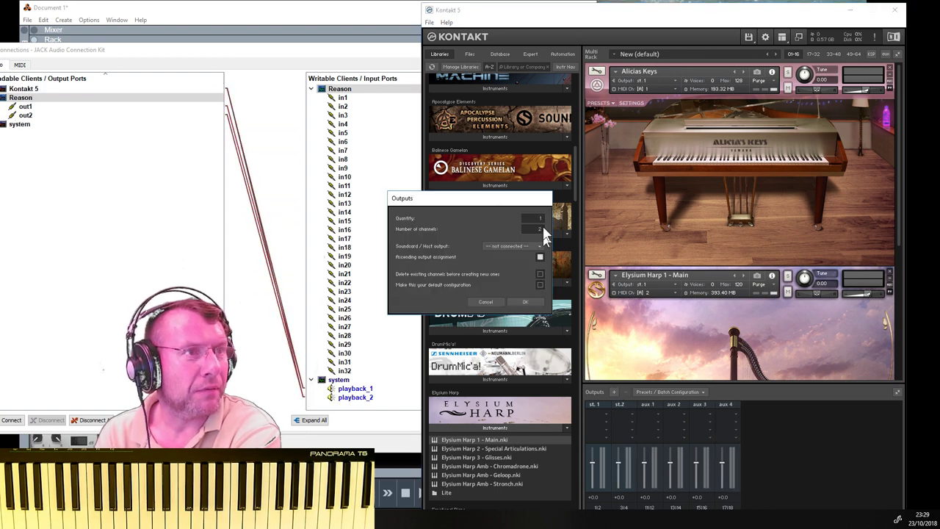
click(528, 245)
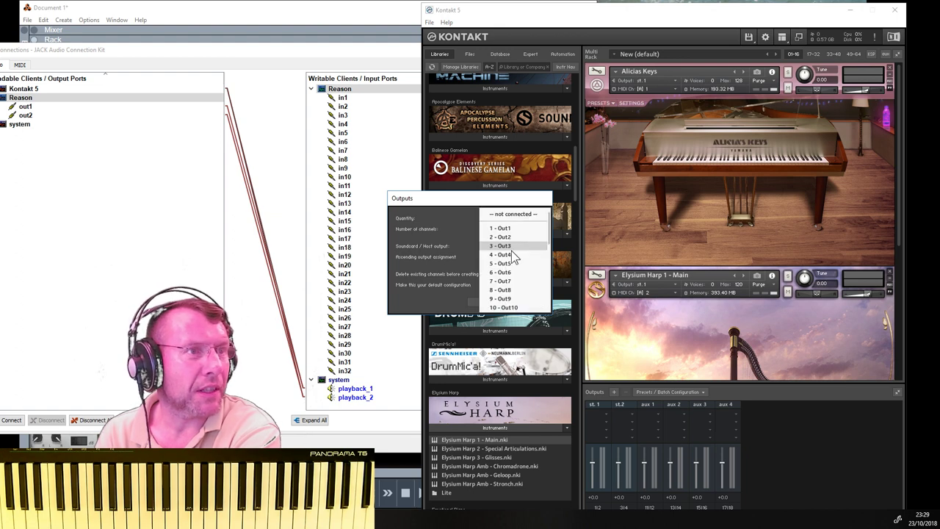
click(513, 263)
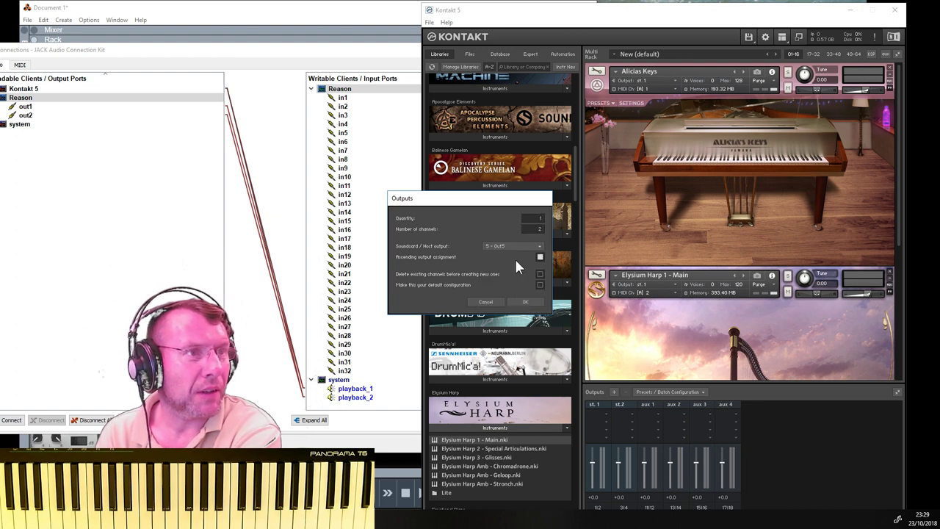
click(528, 302)
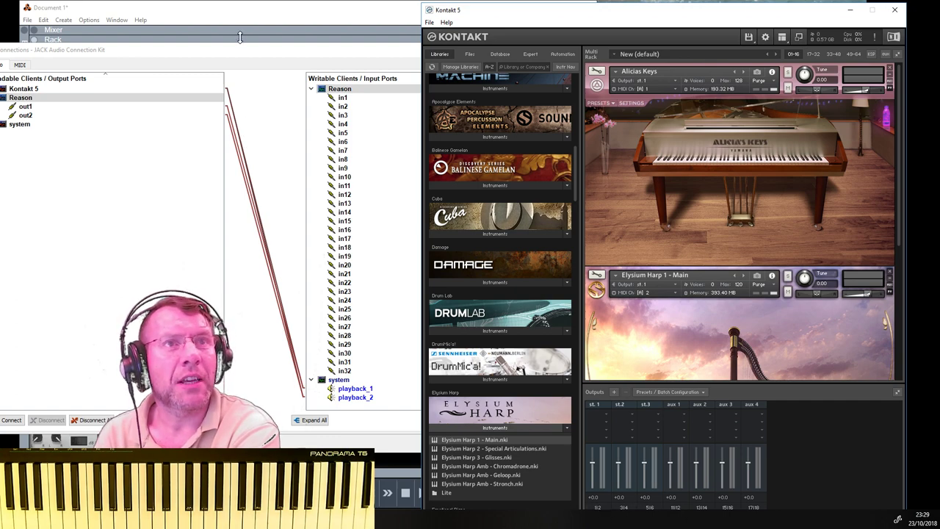
Step: Return to the JACK Connections window, expand Kontakt 5's output ports, and disconnect Kontakt 5 from the system playback ports
drag(242, 51, 346, 69)
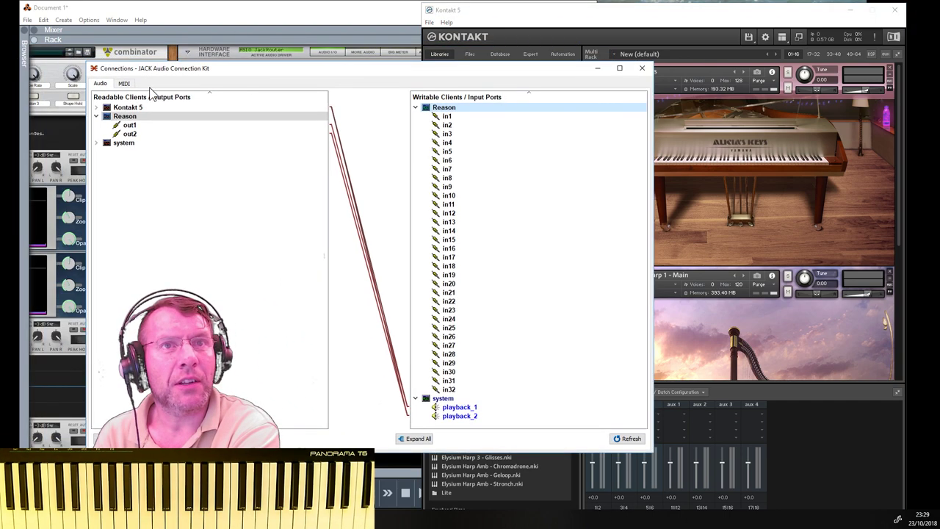
click(97, 107)
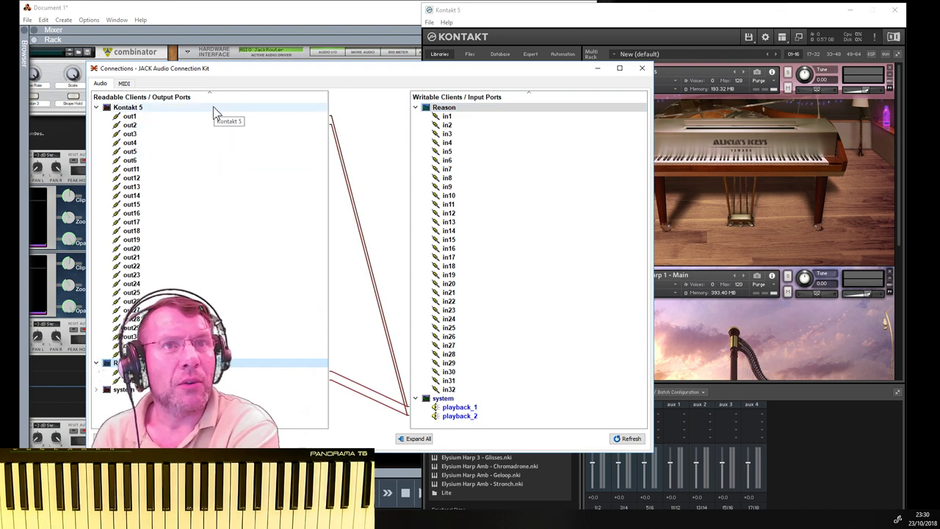
click(249, 109)
click(442, 398)
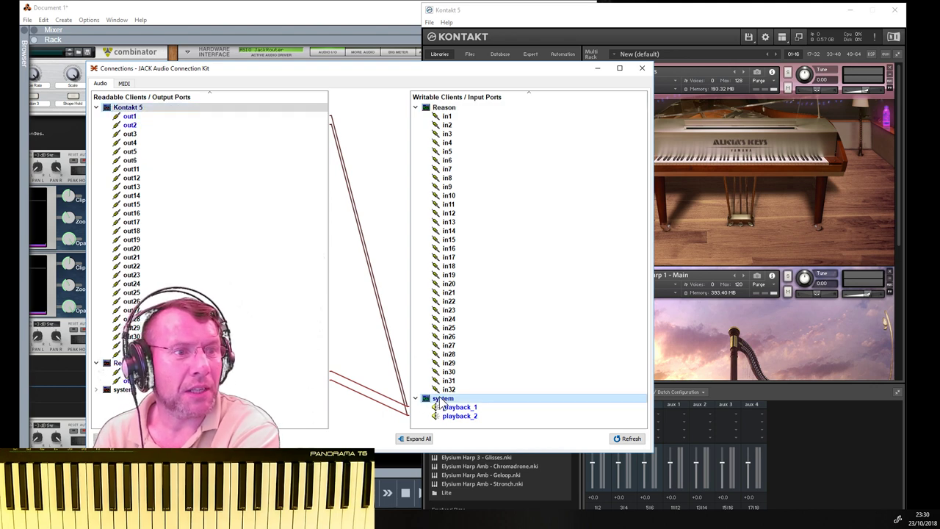
right_click(439, 398)
click(470, 414)
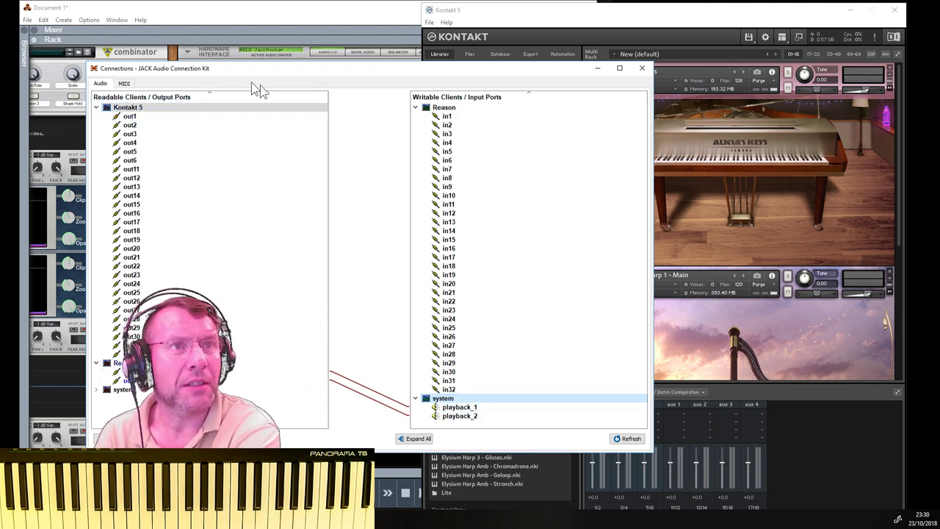
Step: Connect all of Kontakt 5's output ports to Reason's input ports
click(445, 108)
right_click(446, 109)
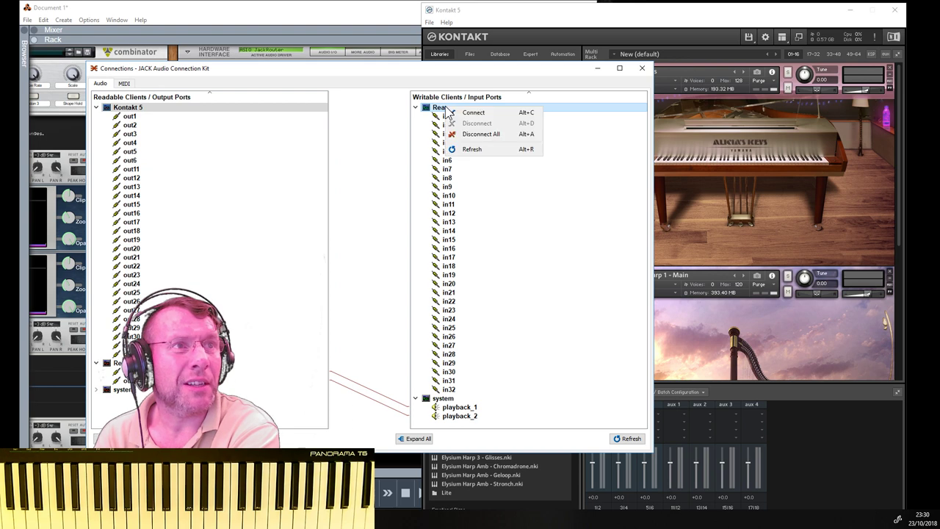
click(474, 119)
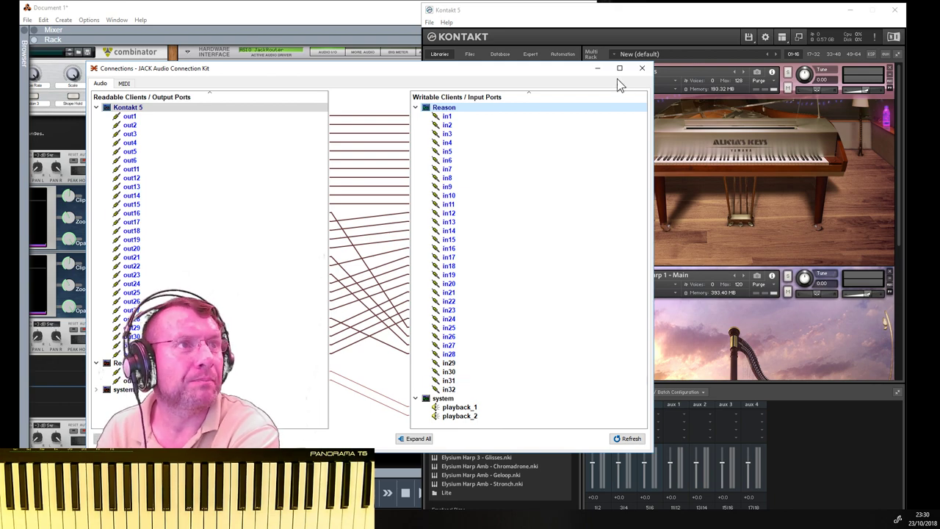
Step: Switch to Kontakt and route Alicias Keys to output st.2 and Elysium Harp 1 - Main to output st.3
drag(565, 69, 610, 105)
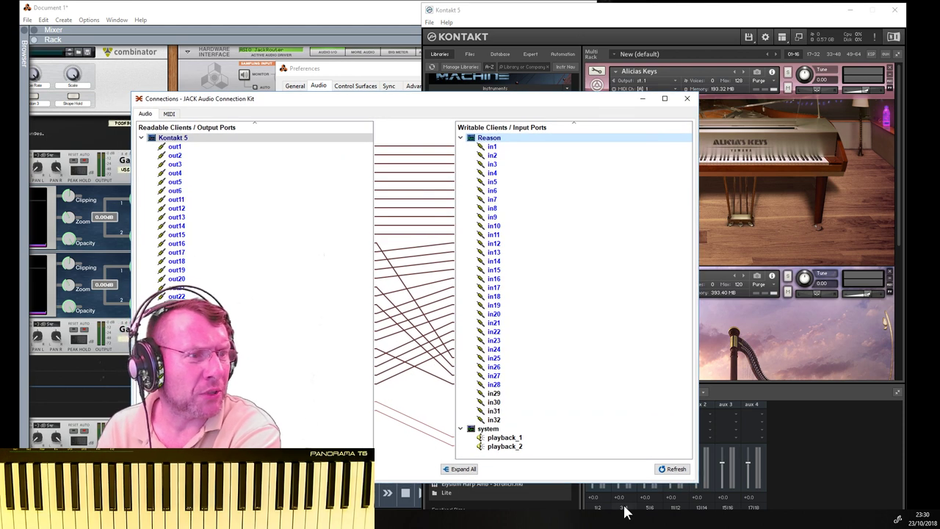
click(802, 394)
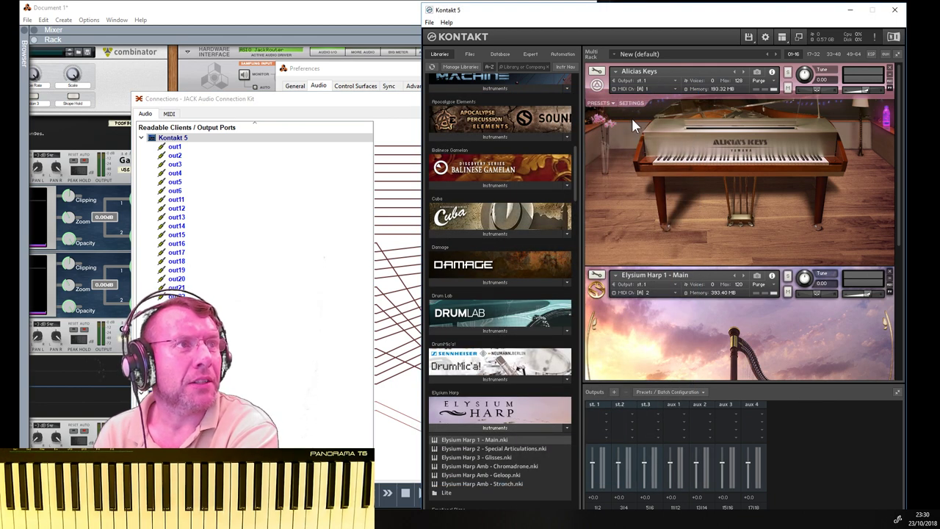
click(641, 80)
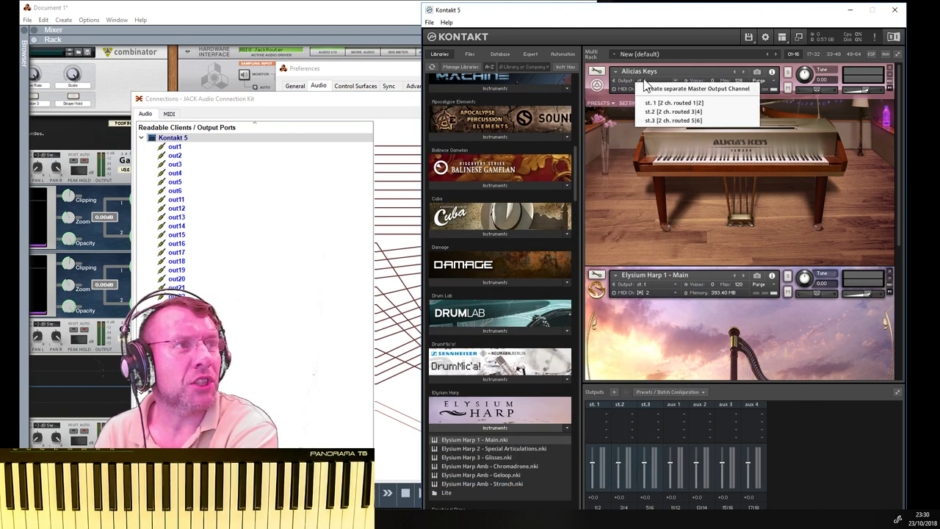
click(683, 112)
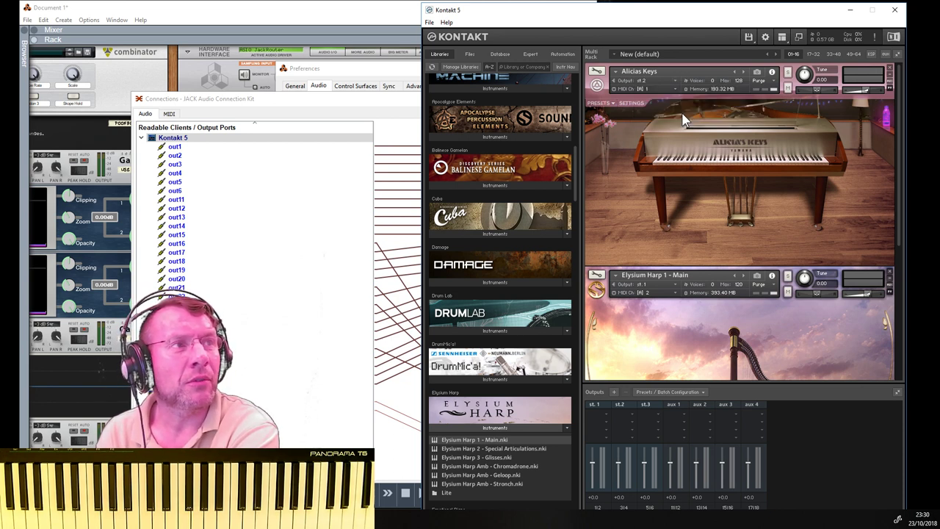
click(642, 286)
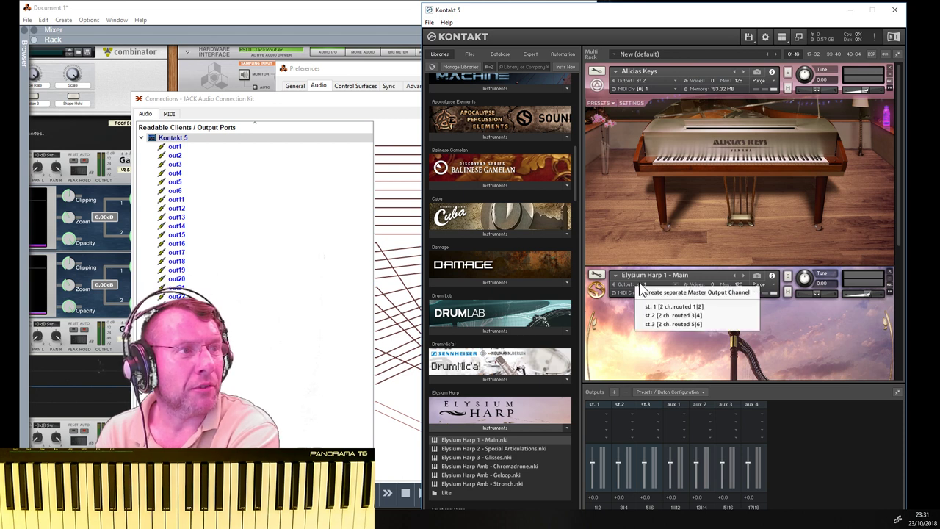
click(677, 325)
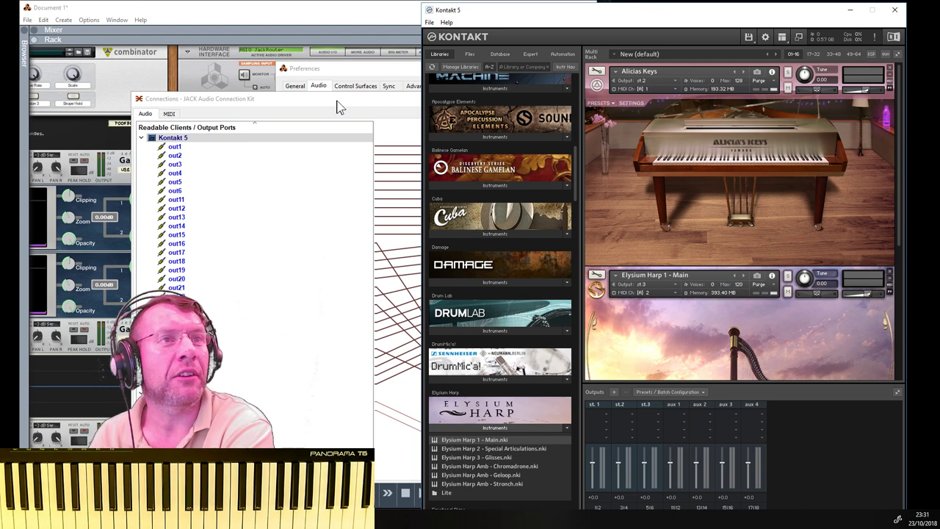
Step: Switch to Reason, select the EMI 1 COPY device for playing the harp, and create two audio tracks in the rack
click(306, 12)
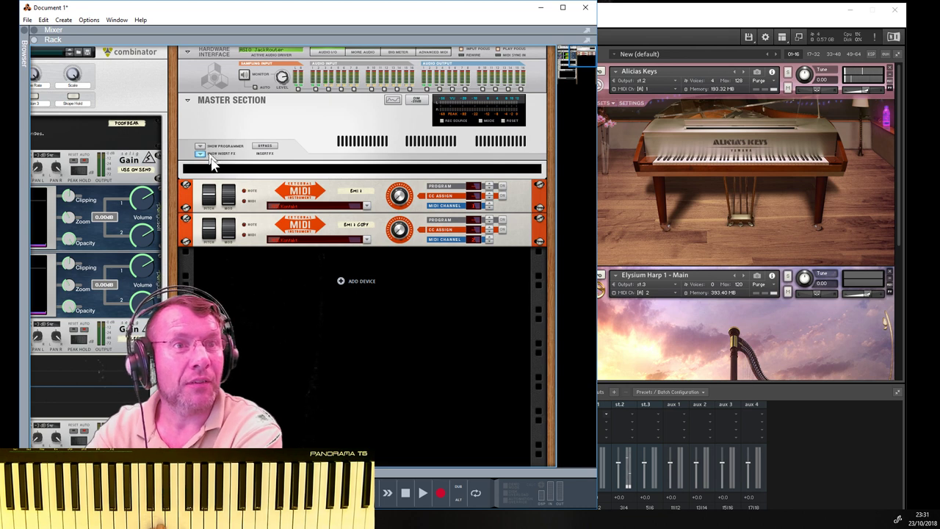
click(182, 226)
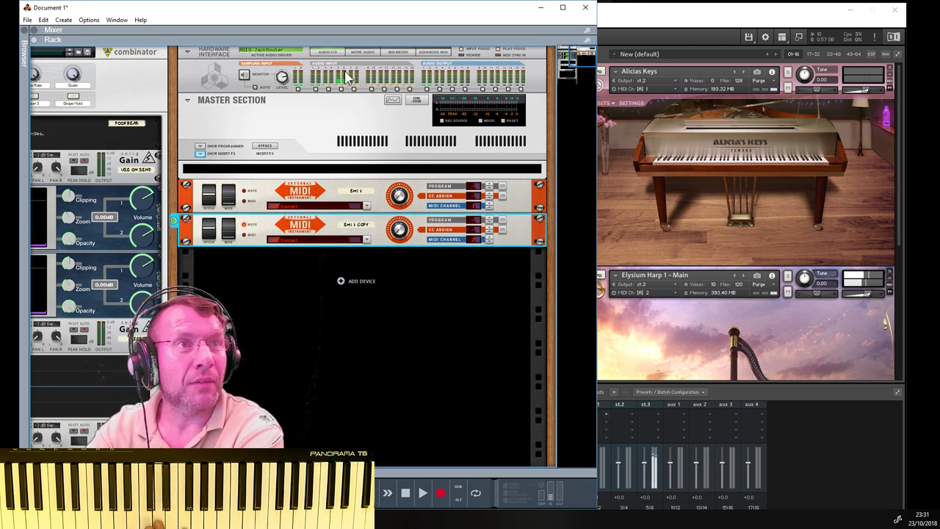
right_click(340, 279)
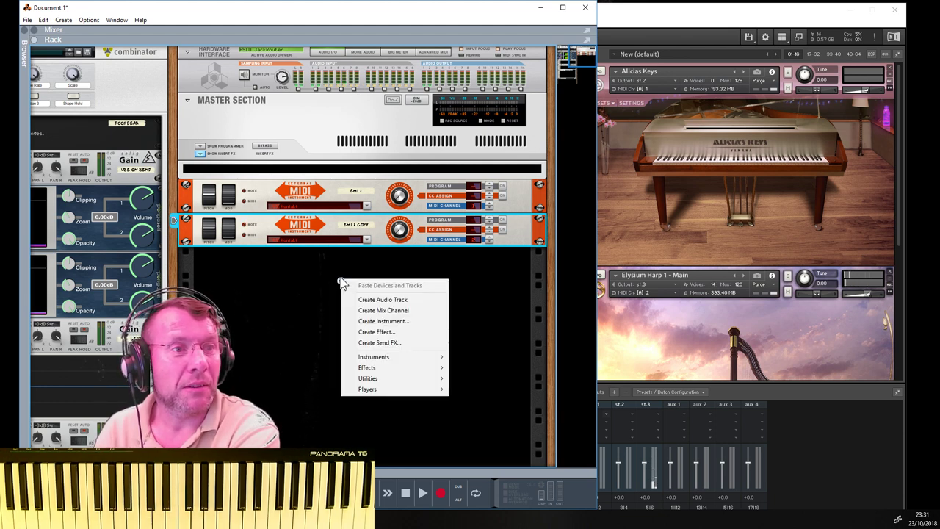
click(399, 298)
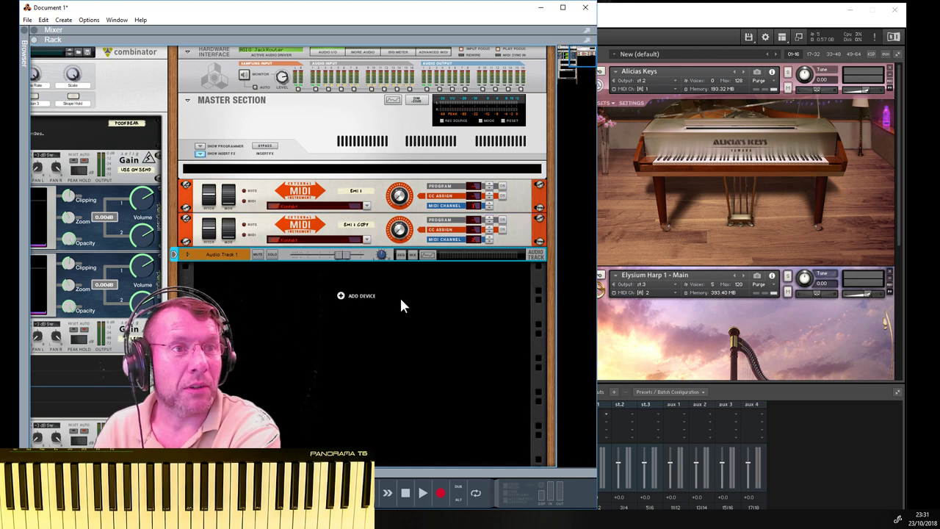
right_click(341, 297)
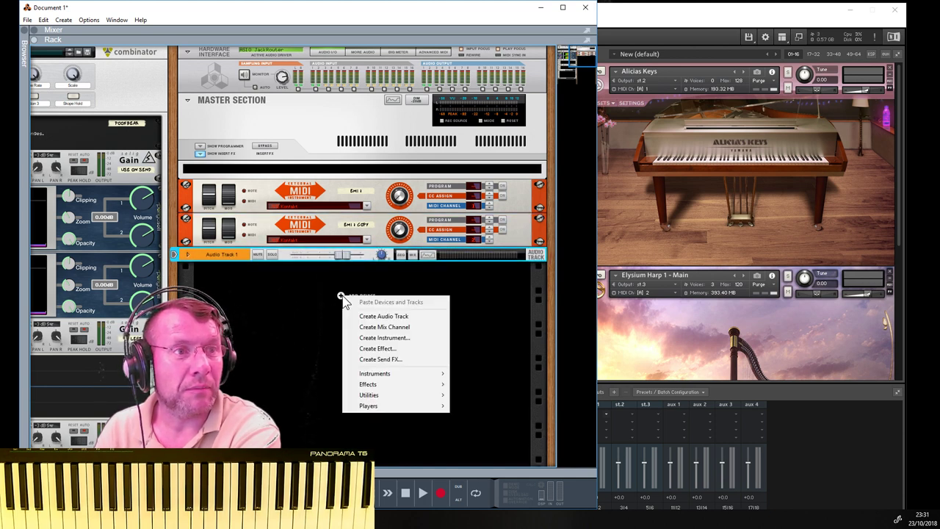
click(393, 316)
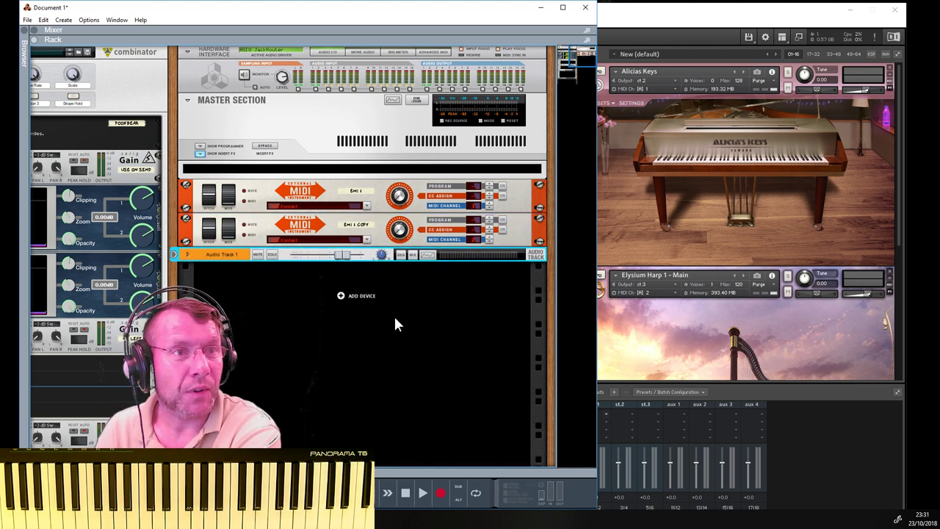
Step: Unfold both audio track devices and set Audio Track 1 to the stereo input JackRouter In3 + In4
click(187, 254)
click(187, 288)
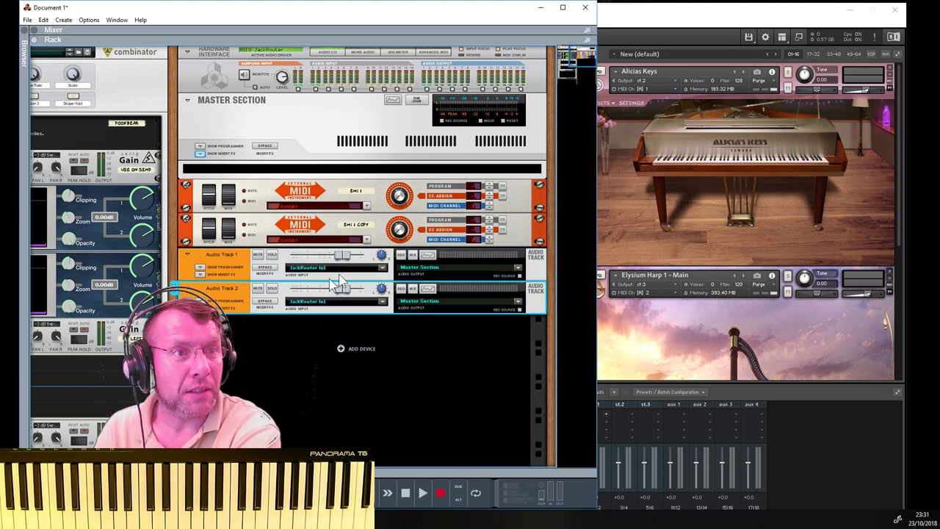
click(377, 269)
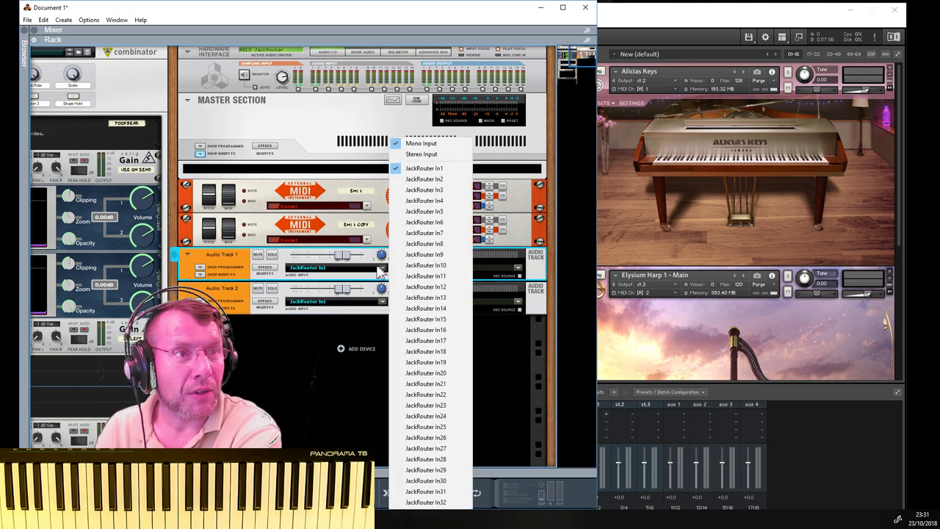
click(421, 155)
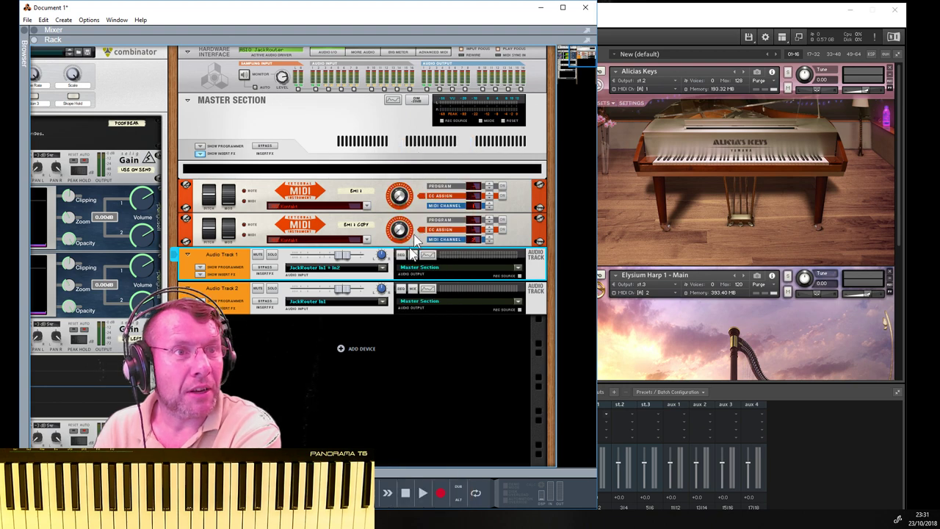
click(390, 269)
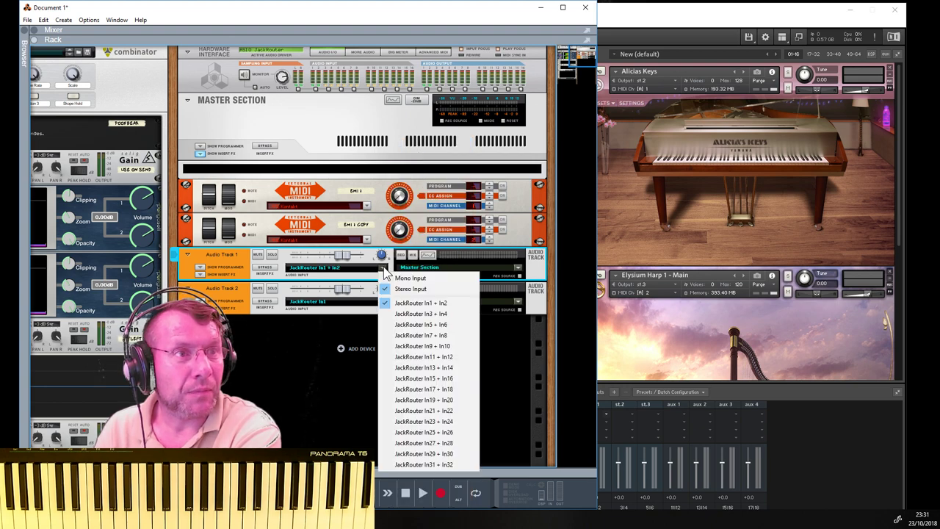
click(420, 313)
Step: Set Audio Track 2 to the stereo input JackRouter In5 + In6
click(382, 302)
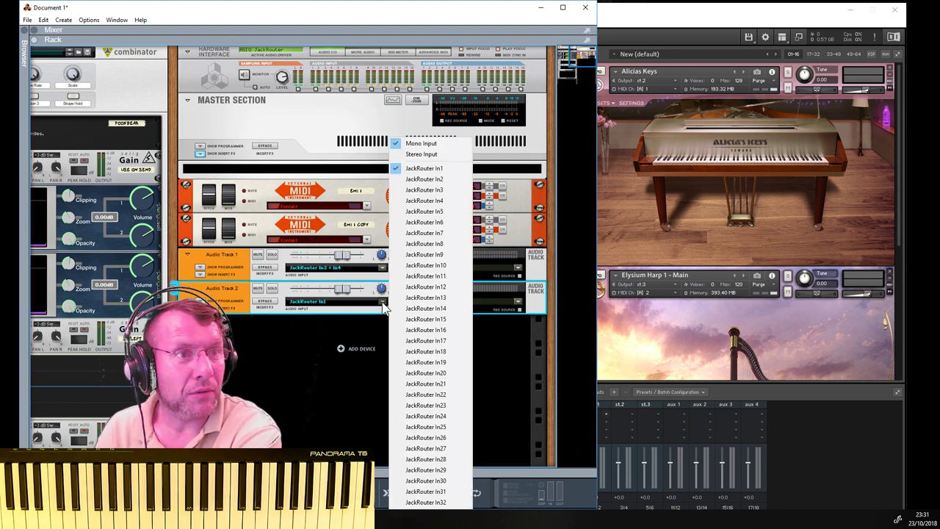
click(421, 154)
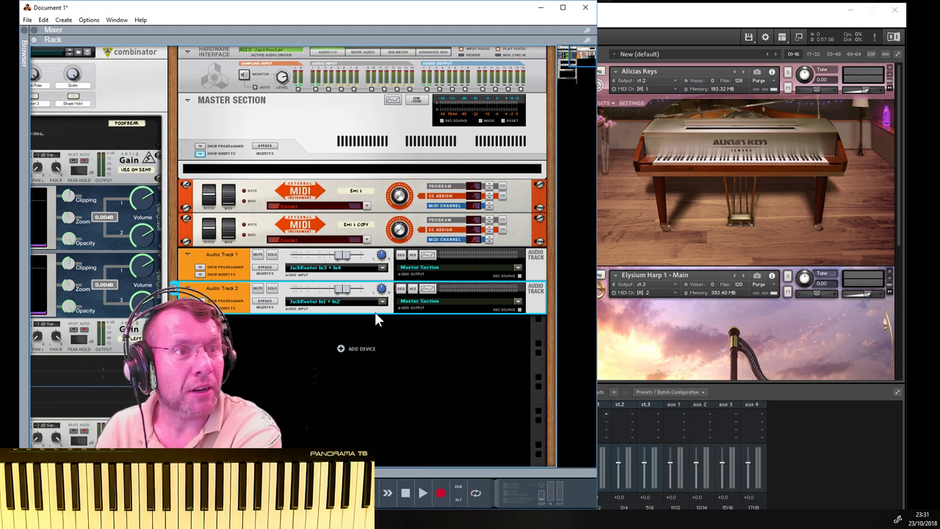
click(382, 302)
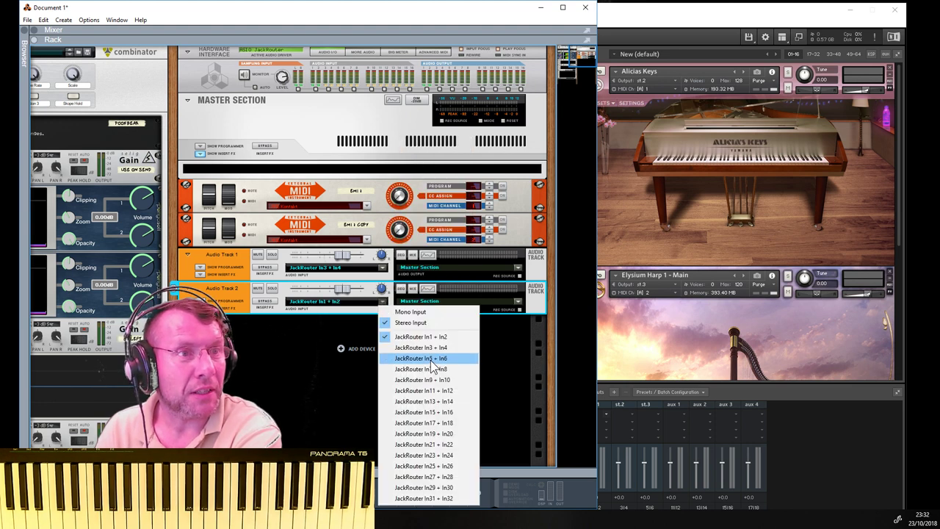
click(430, 359)
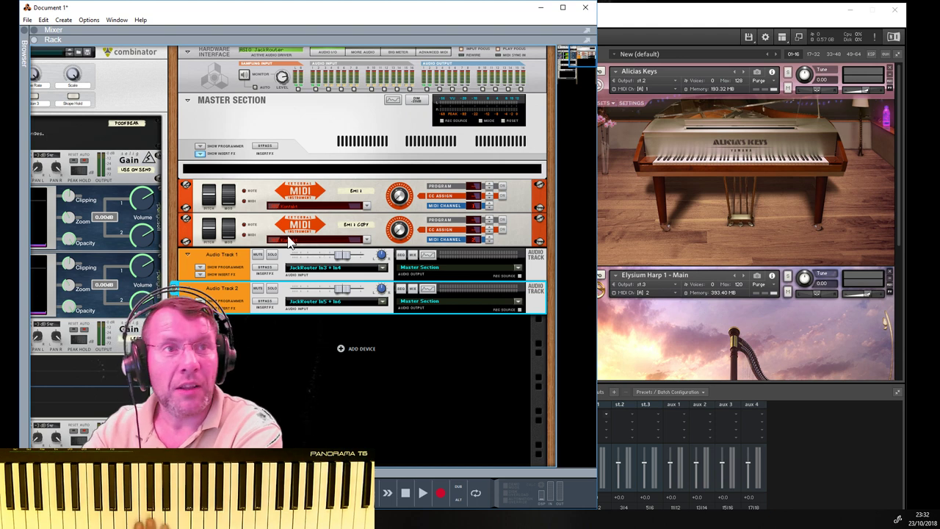
Step: Reveal the sequencer, enable monitoring on Audio Track 1 and Audio Track 2, and select EMI 1 and EMI 1 COPY in turn to test each instrument
click(173, 220)
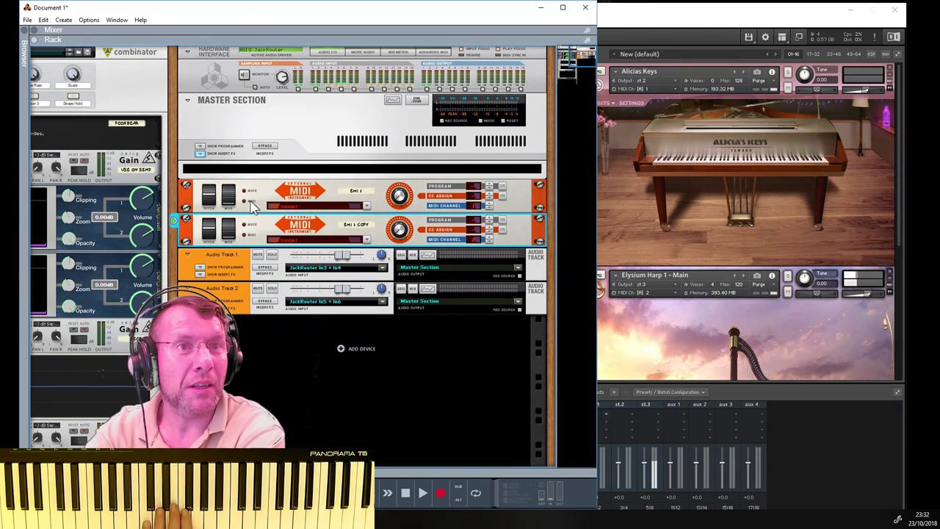
click(174, 189)
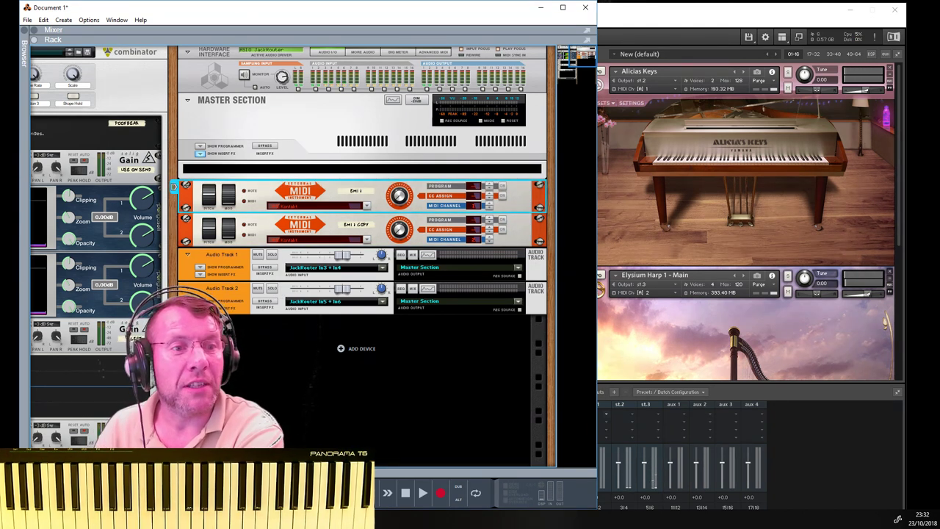
drag(307, 469, 307, 280)
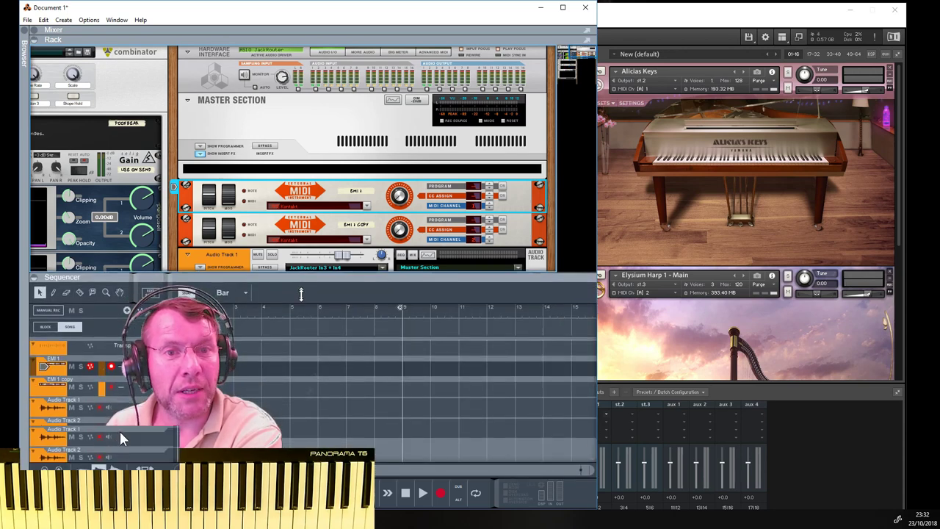
click(107, 431)
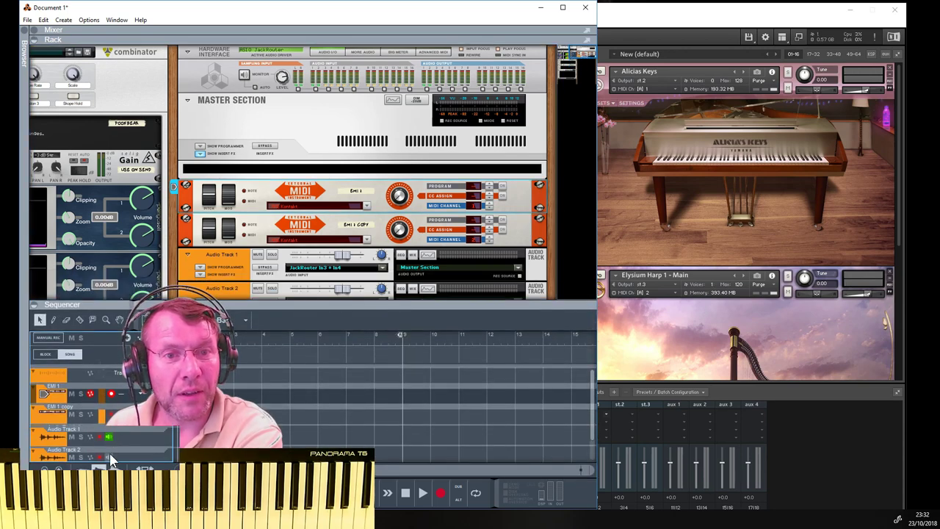
click(109, 457)
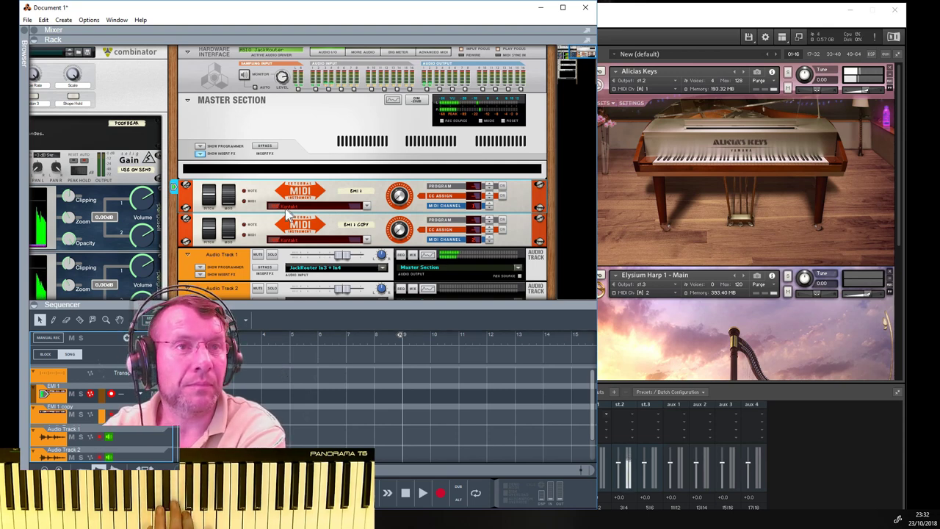
click(188, 228)
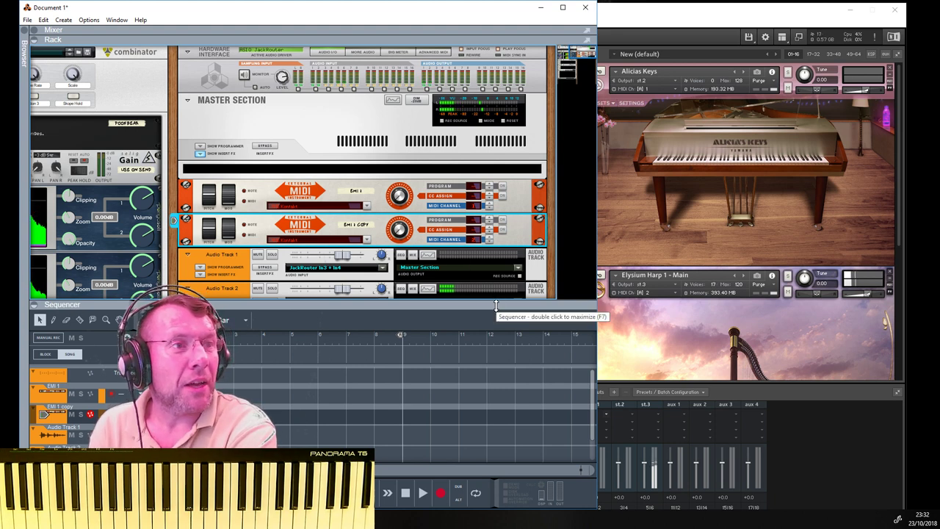
drag(496, 302, 499, 334)
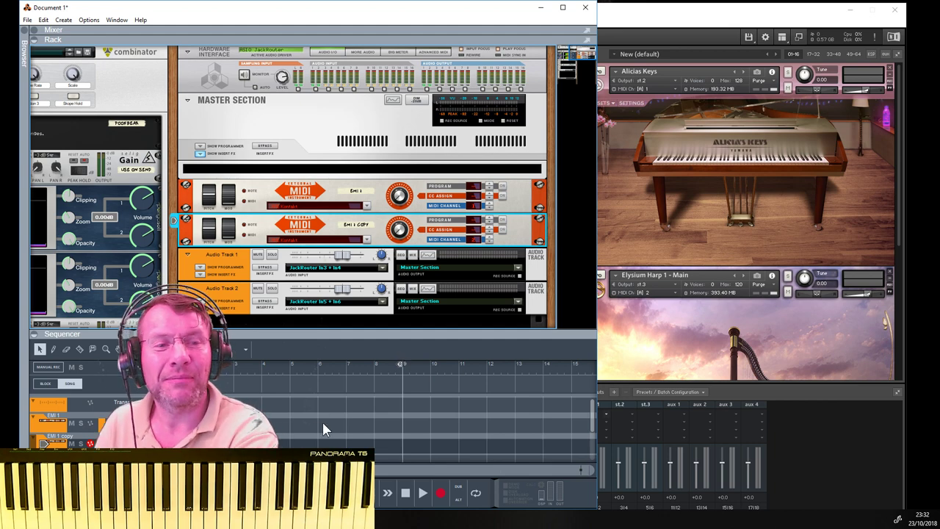
Step: Switch to the JACK Audio Connection Kit and open the Patchbay, arranging its windows so both stay visible
key(alt+Tab)
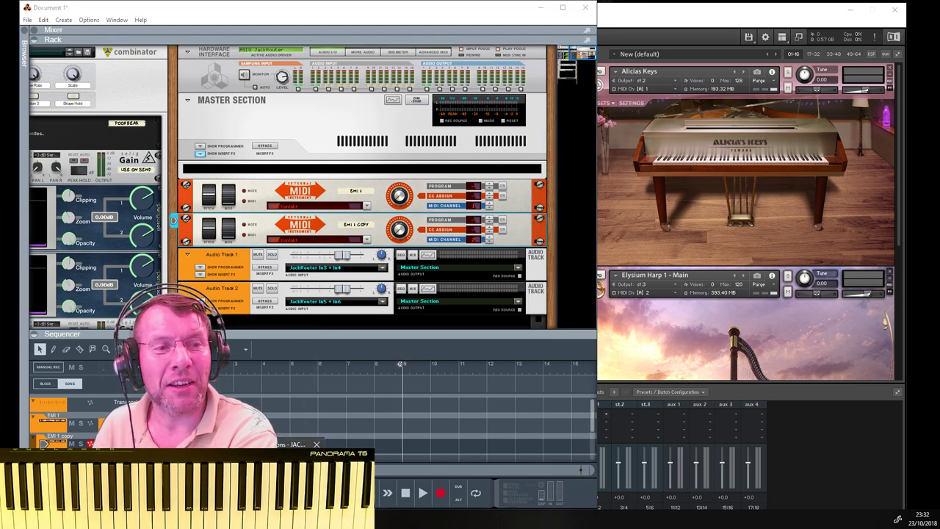
click(297, 444)
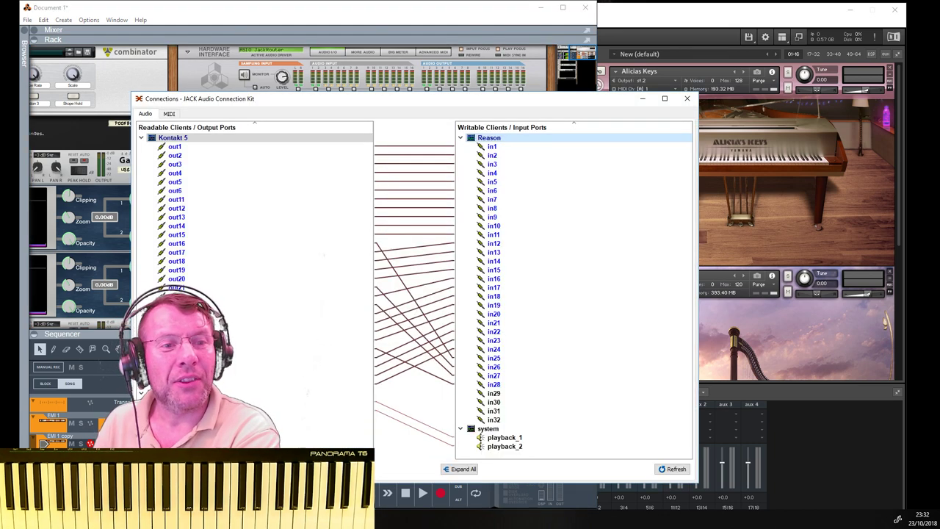
click(275, 440)
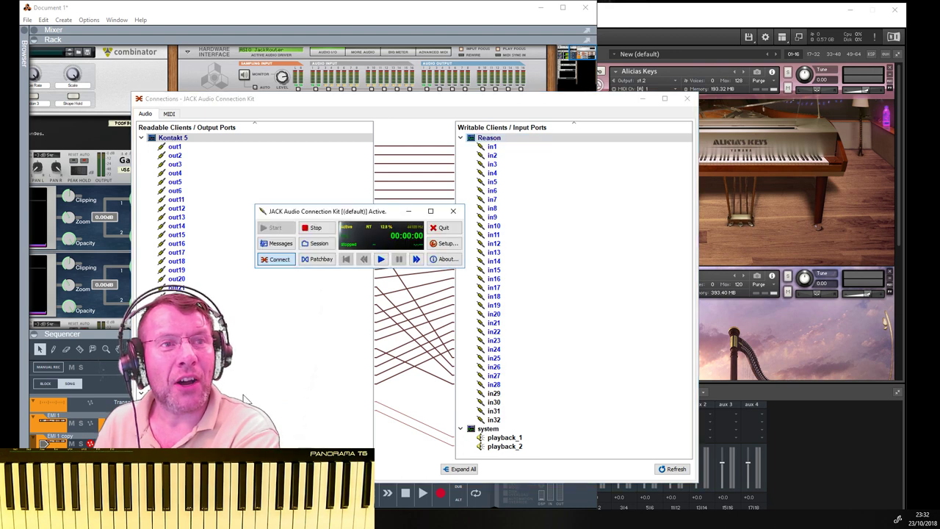
drag(365, 211, 213, 182)
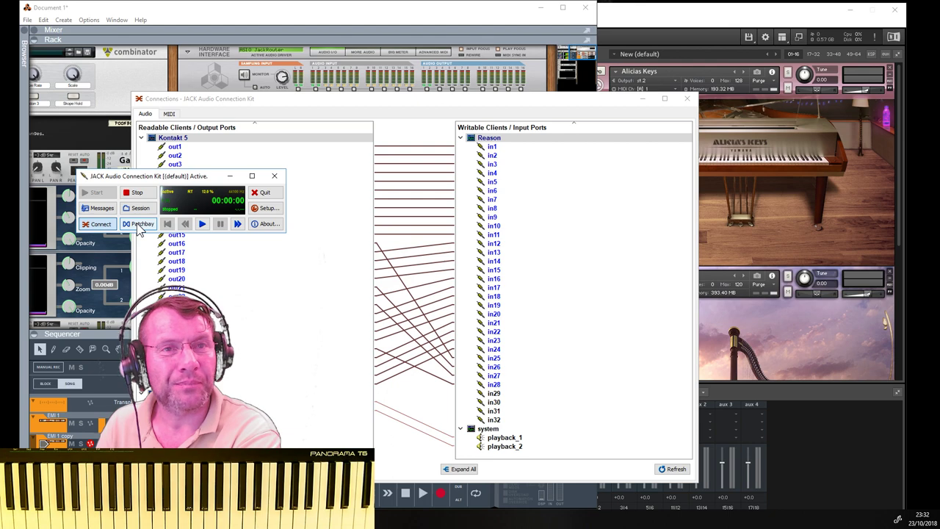
click(138, 224)
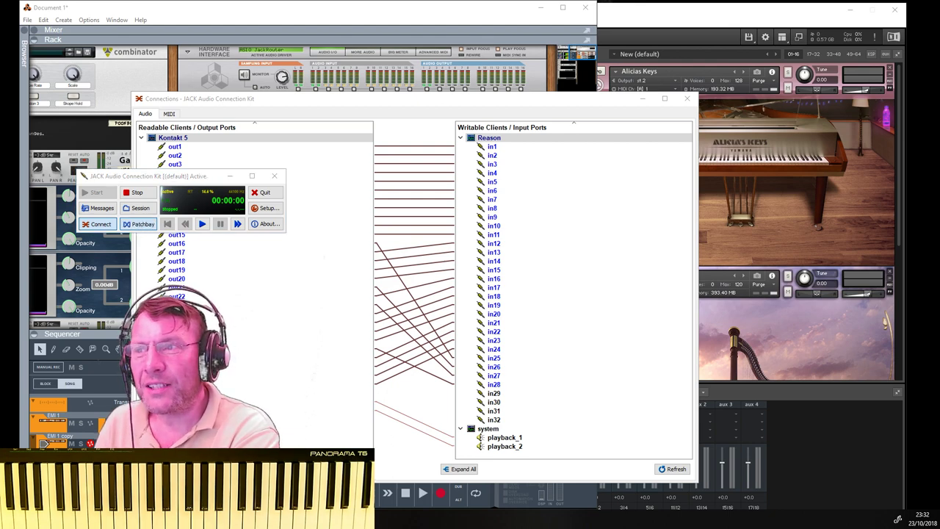
drag(514, 157, 752, 16)
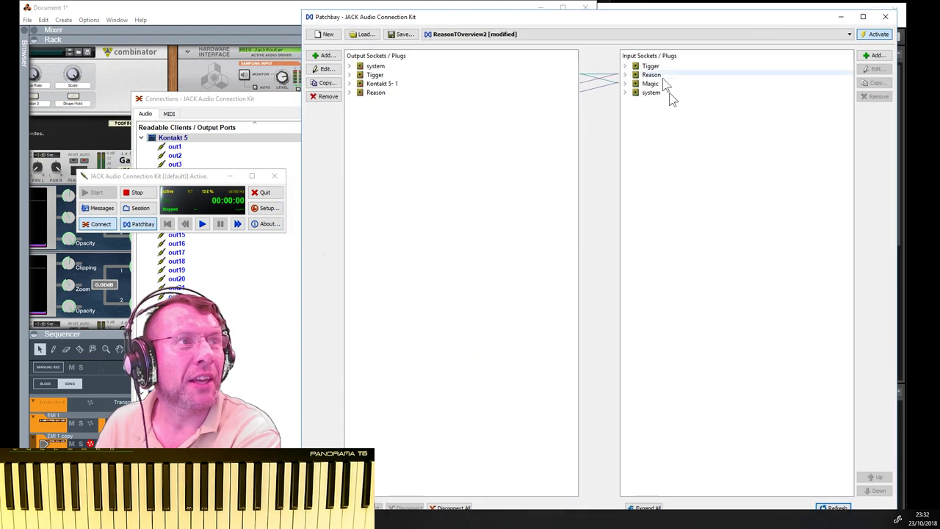
Step: Expand the Kontakt 5-1 and Tigger output sockets and the Reason input socket in the Patchbay to examine their plugs
click(350, 83)
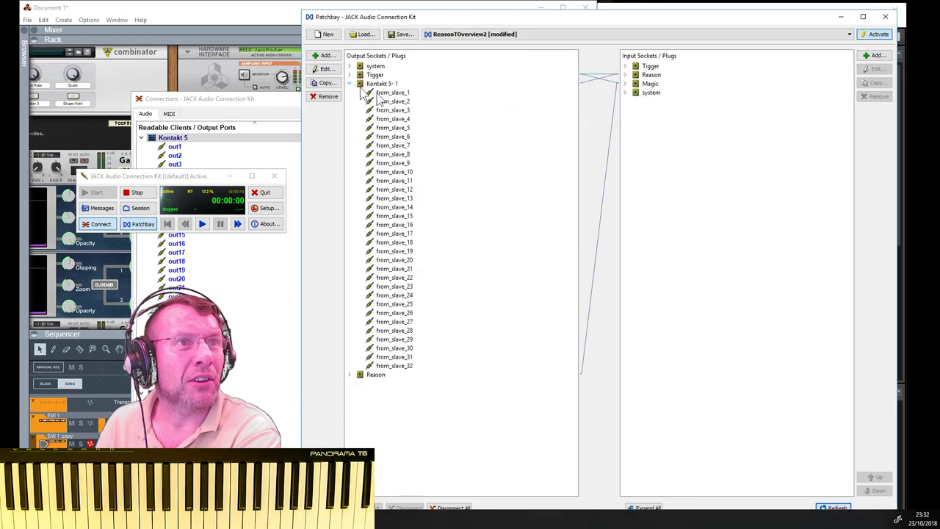
click(626, 75)
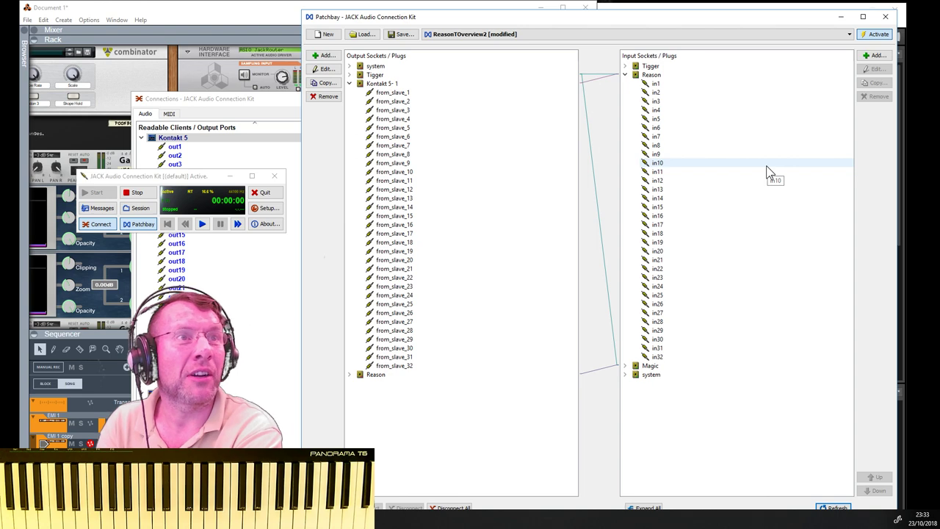
click(376, 76)
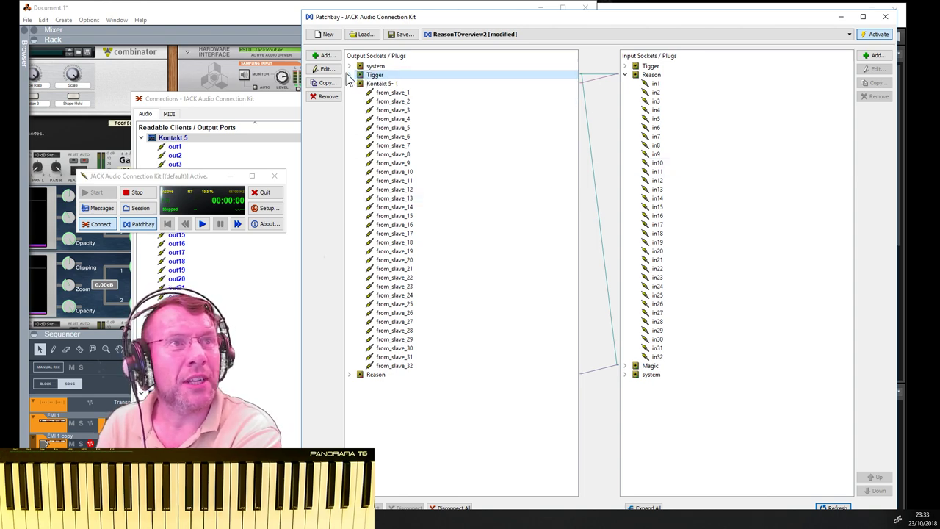
click(350, 75)
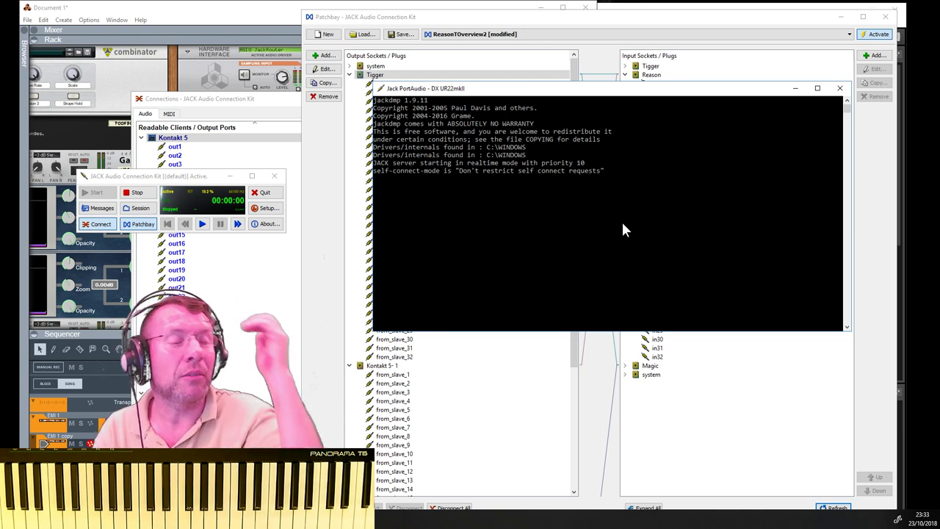
Step: Move the Jack PortAudio console out of the way and bring JACK's Connections window to the front
drag(613, 88, 0, 96)
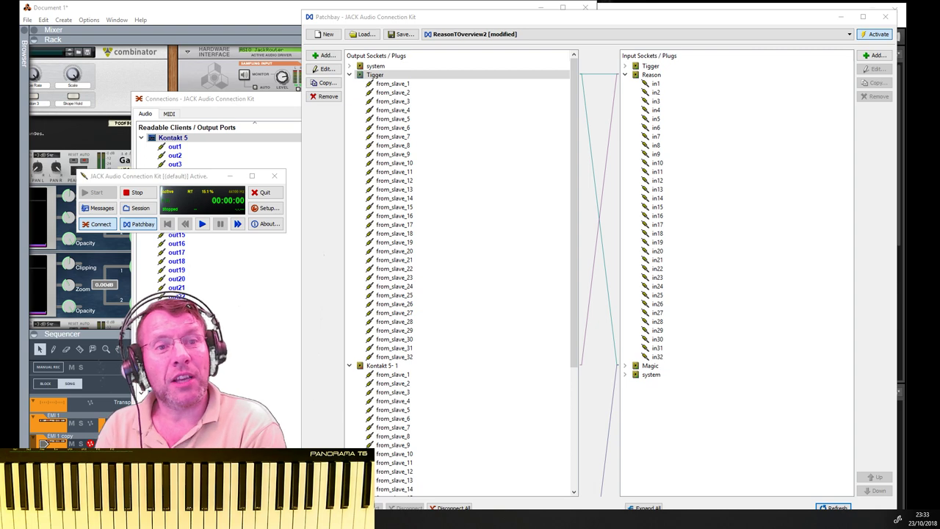
click(101, 224)
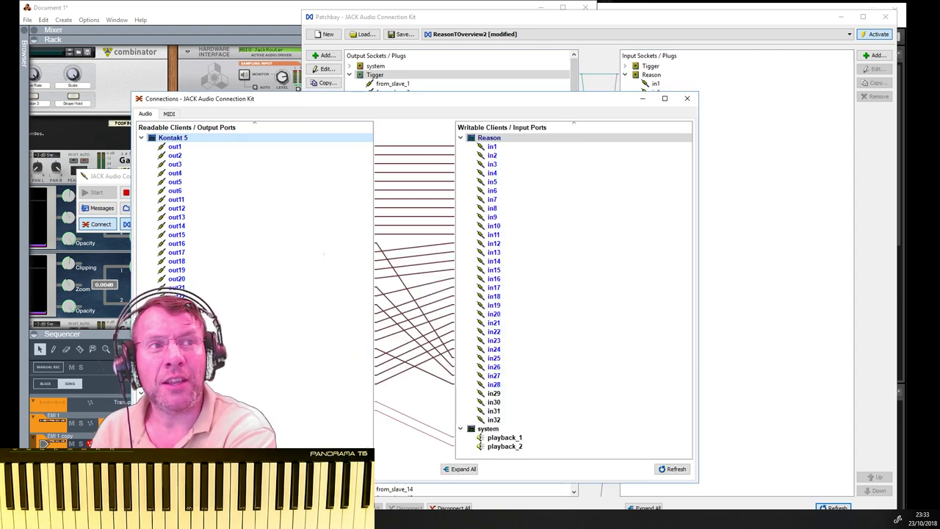